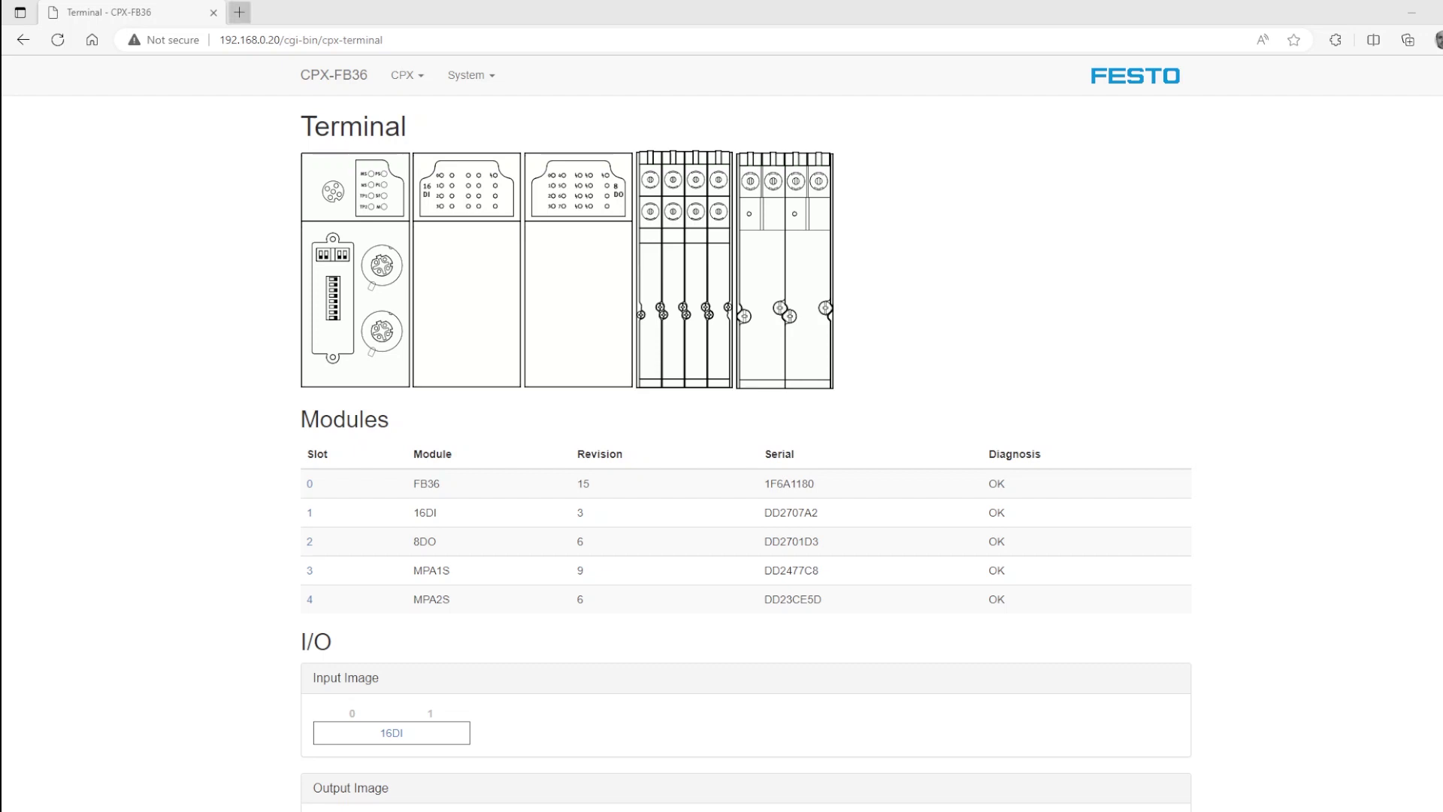
Step: Reopen the terminal at 192.168.0.20 in a new tab, close the old tab, and go to CPX > CI
left_click(239, 15)
type("192.168.0.20/cgi-bin/cpx-terminal")
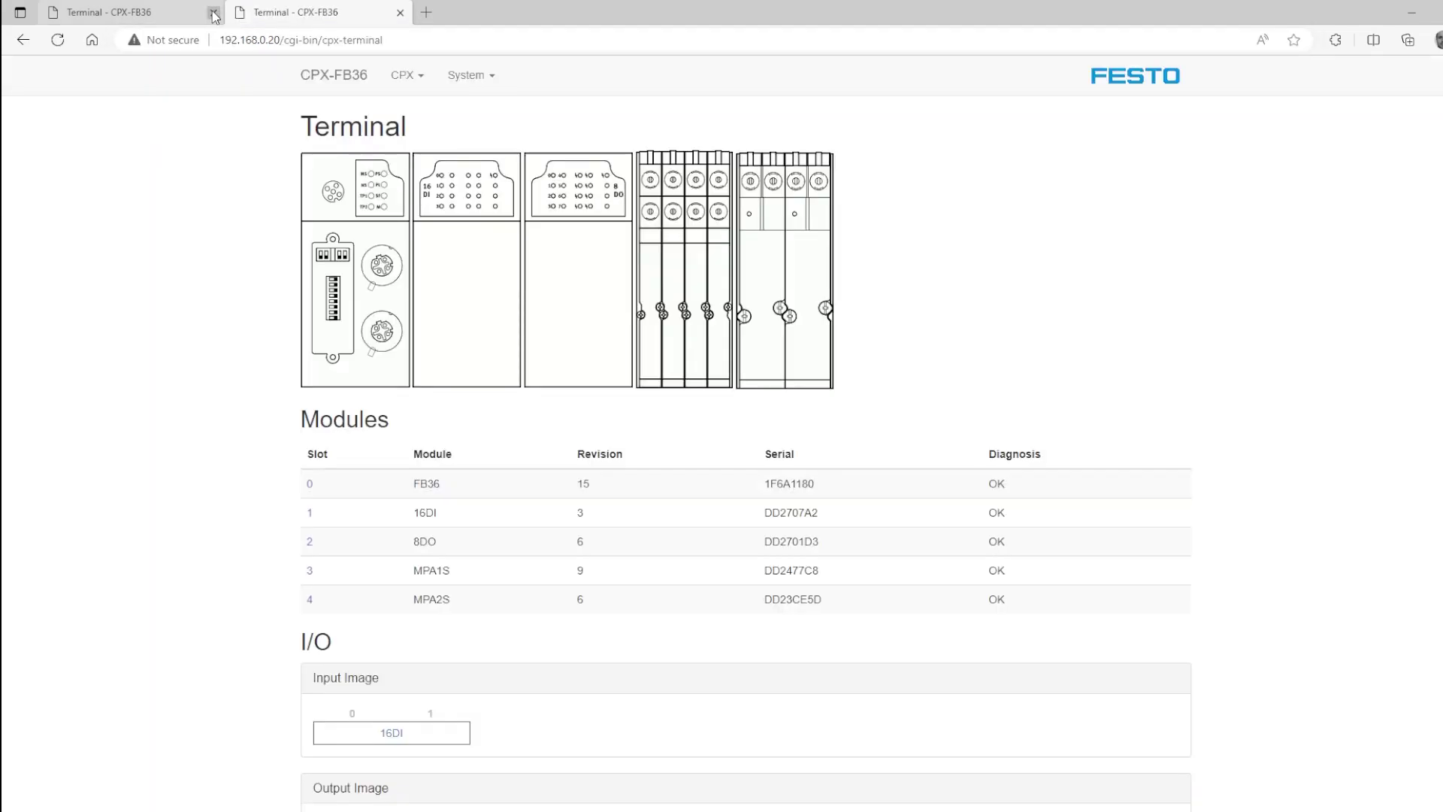
left_click(214, 13)
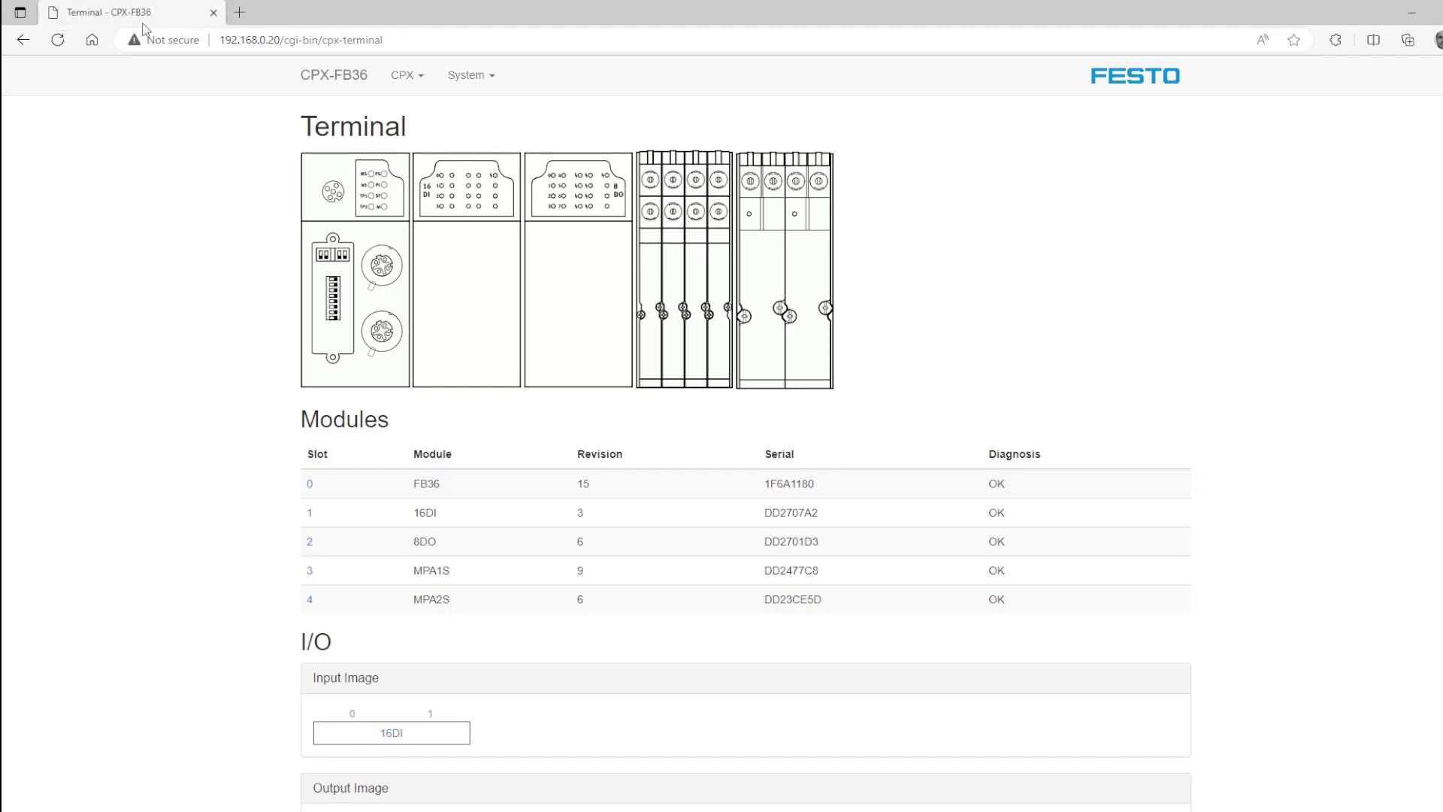
left_click(420, 78)
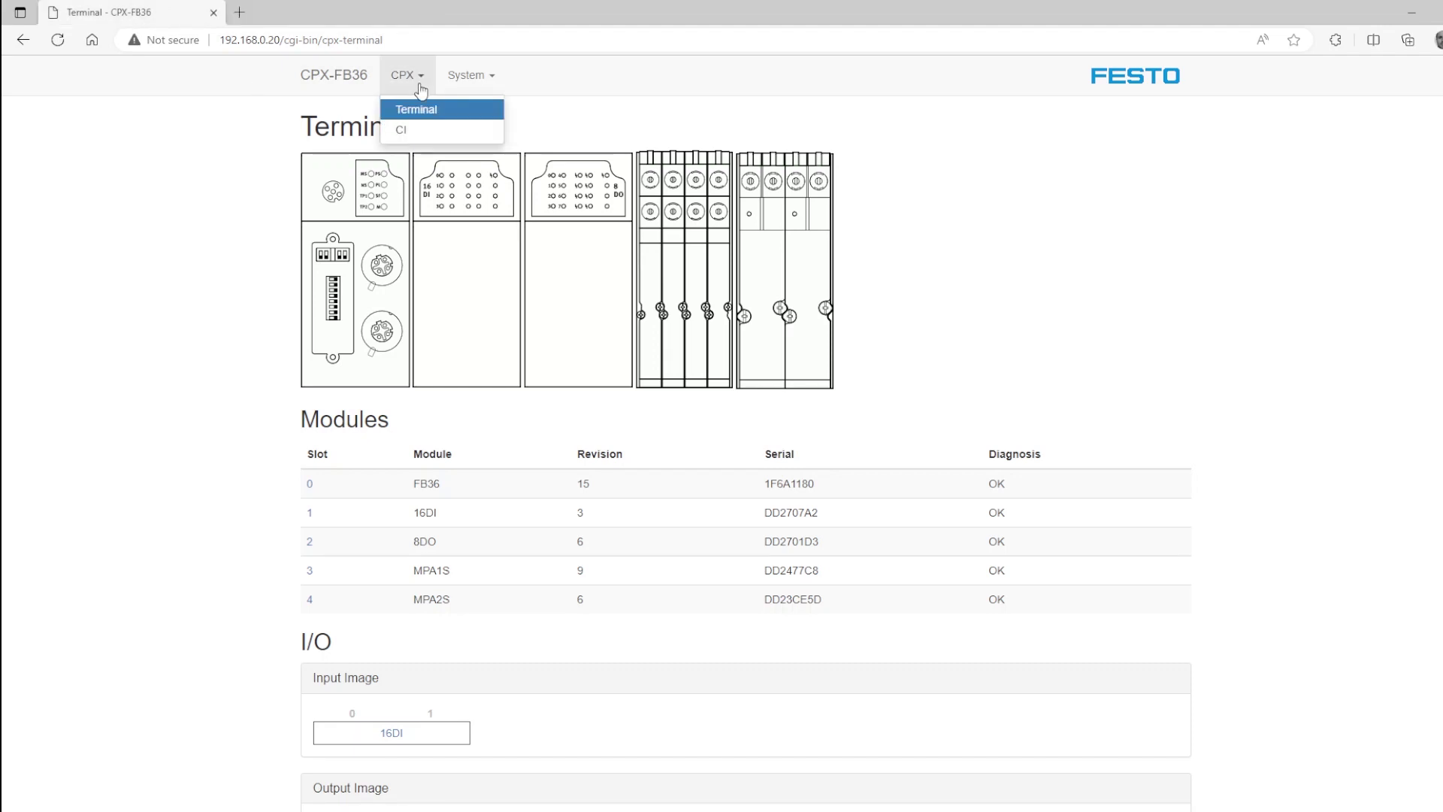
left_click(402, 131)
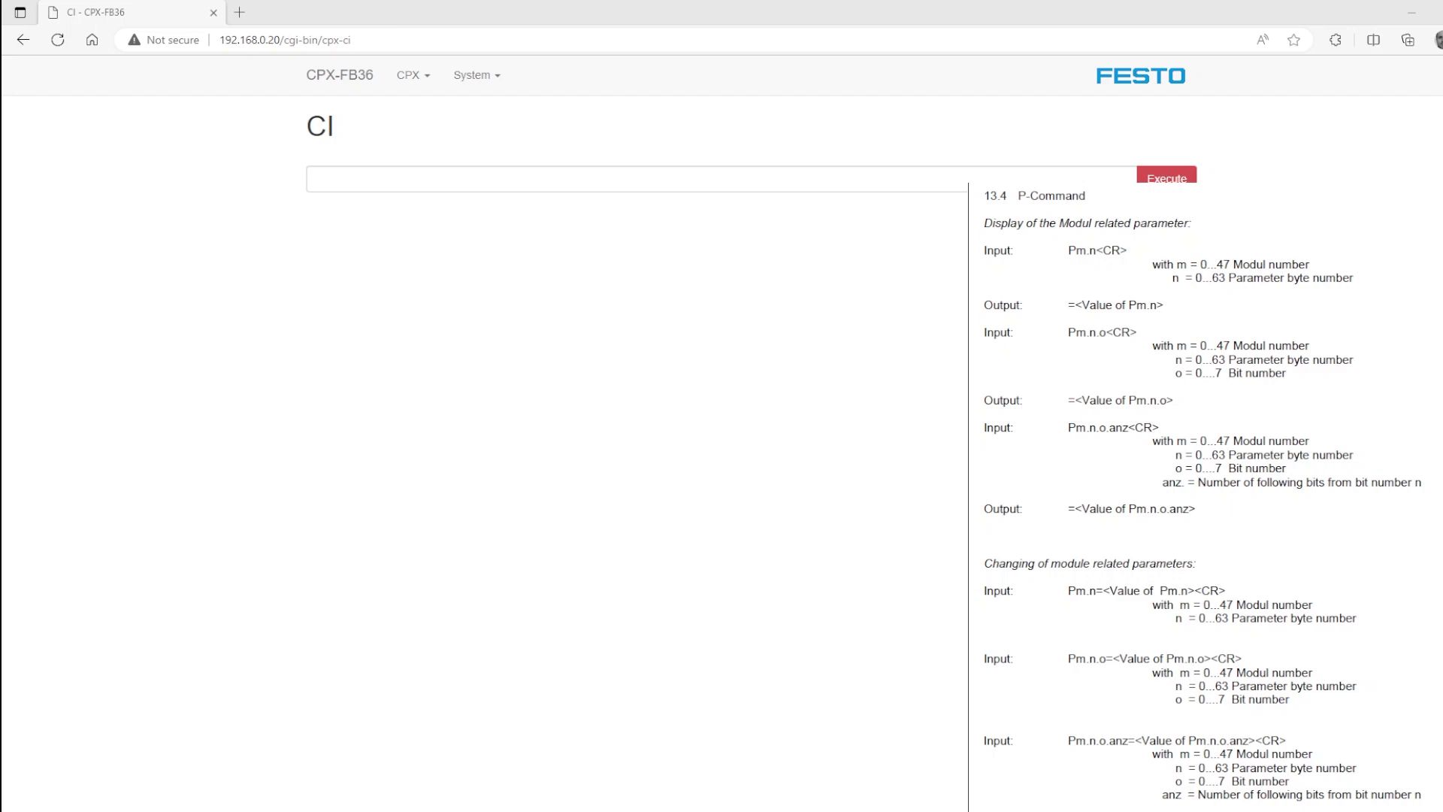
Step: Once the CI page has loaded, place the cursor in its empty command line
left_click(386, 181)
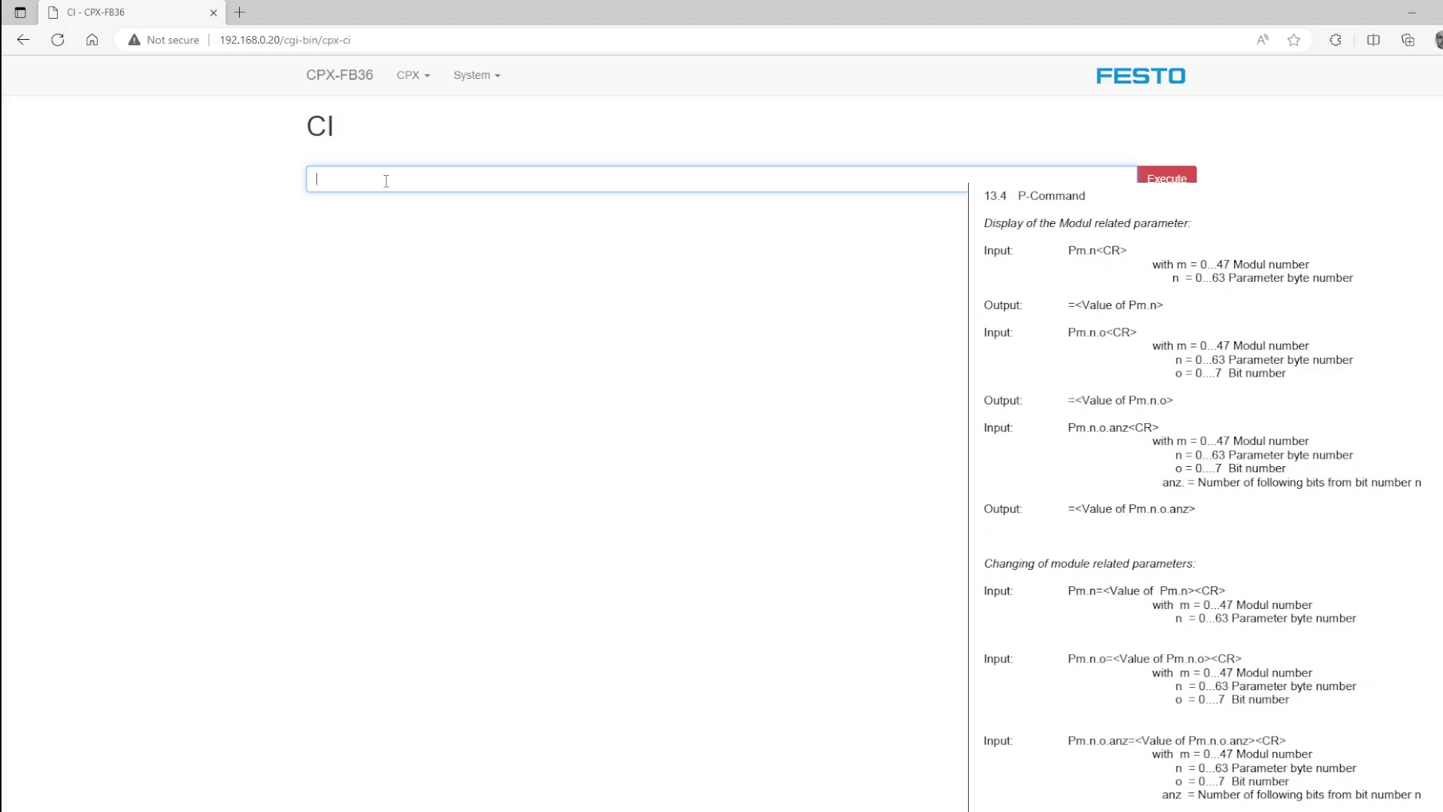
Step: Read the IP address parameters P0.11–P0.14 (192.168.0.20), accepting the expert warning
type("P0.11")
key("Return")
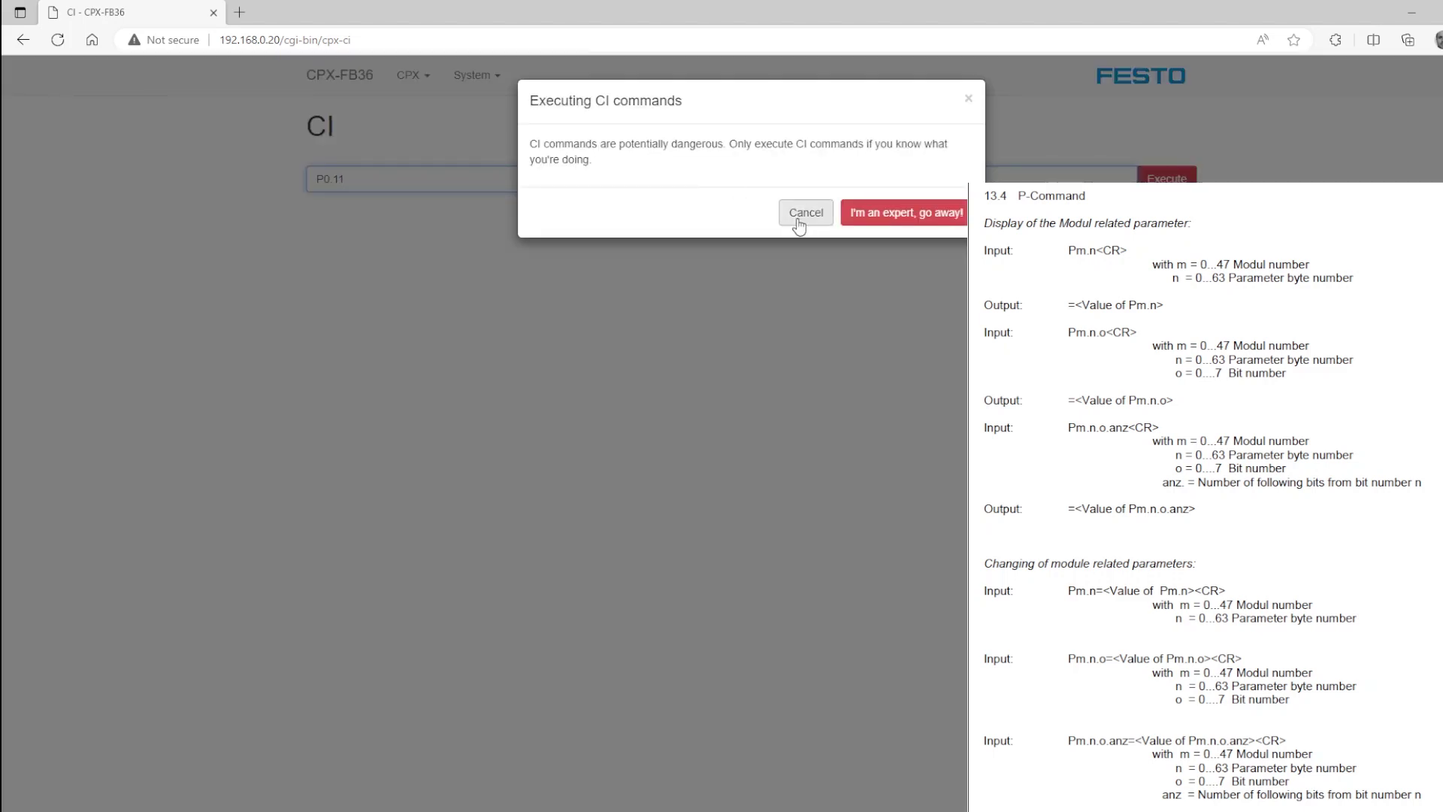
left_click(916, 215)
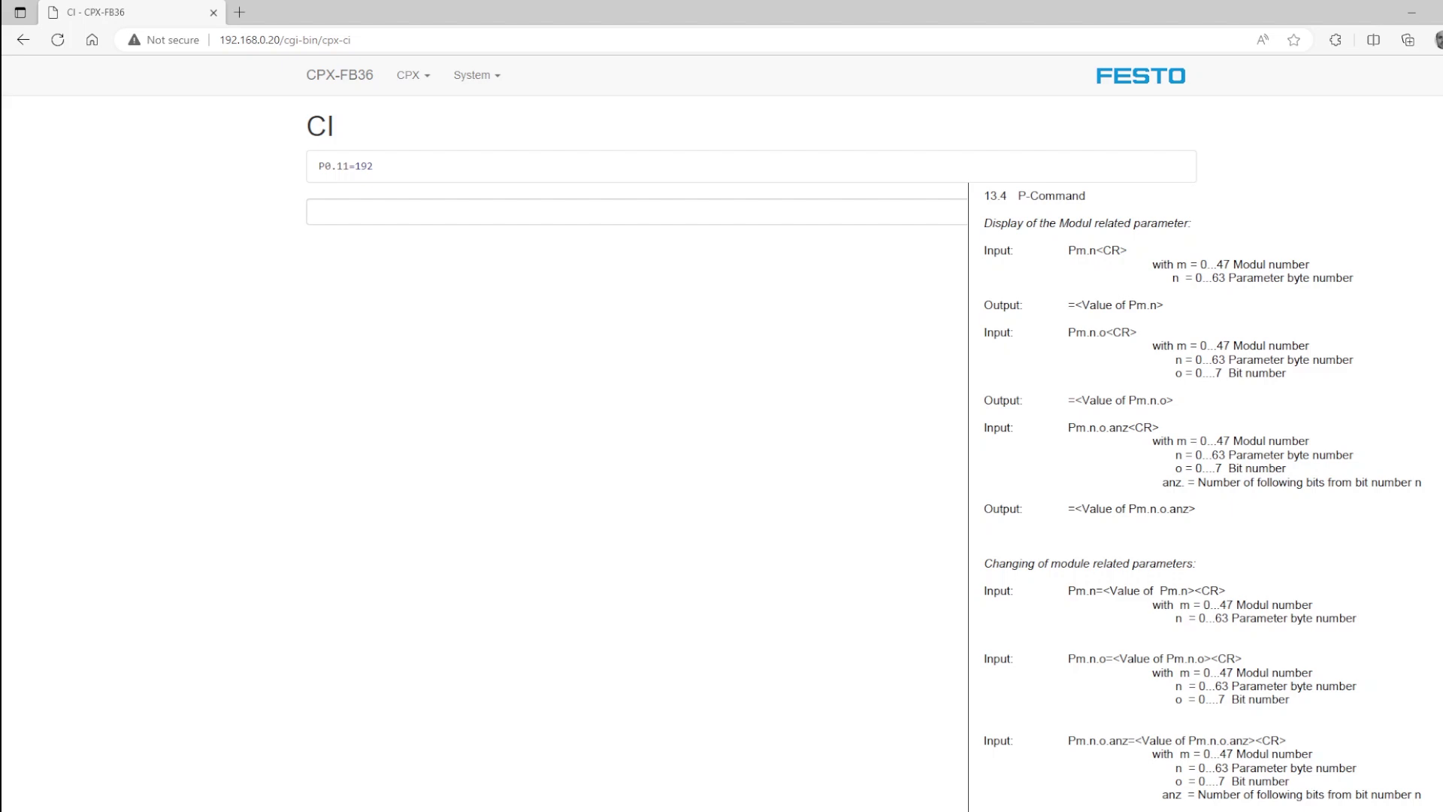
left_click(451, 211)
type("P0.12")
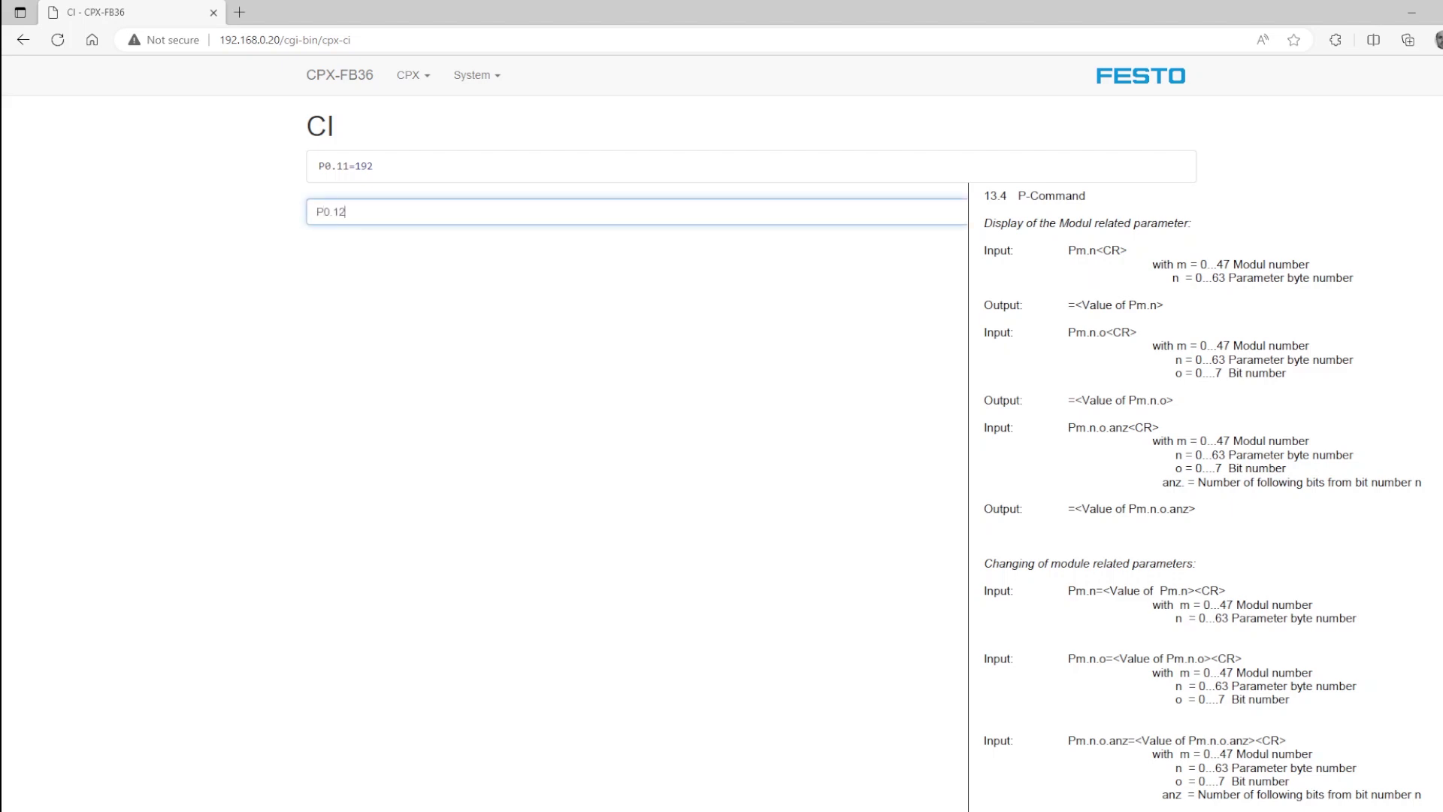
key("Return")
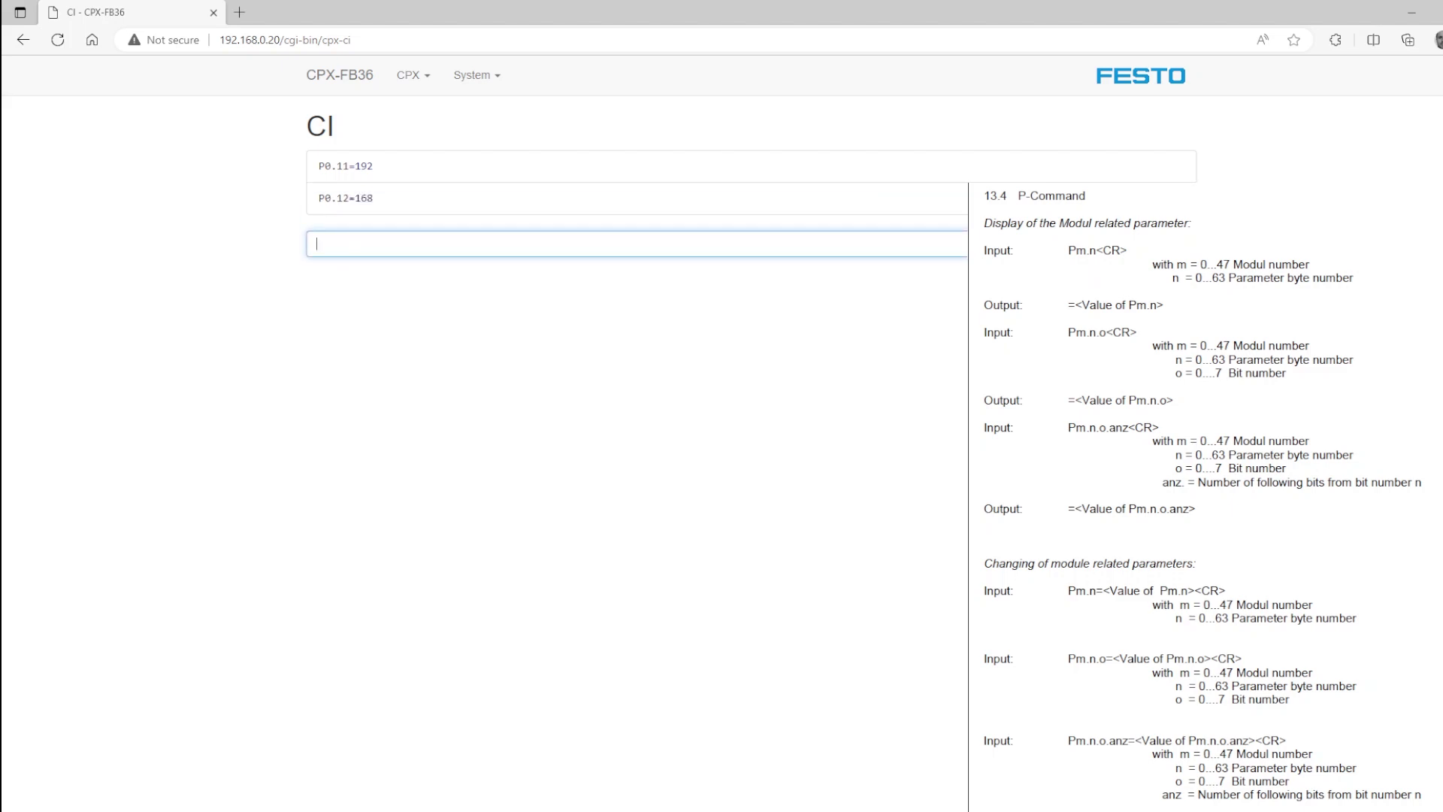
type("P0.13")
key("Return")
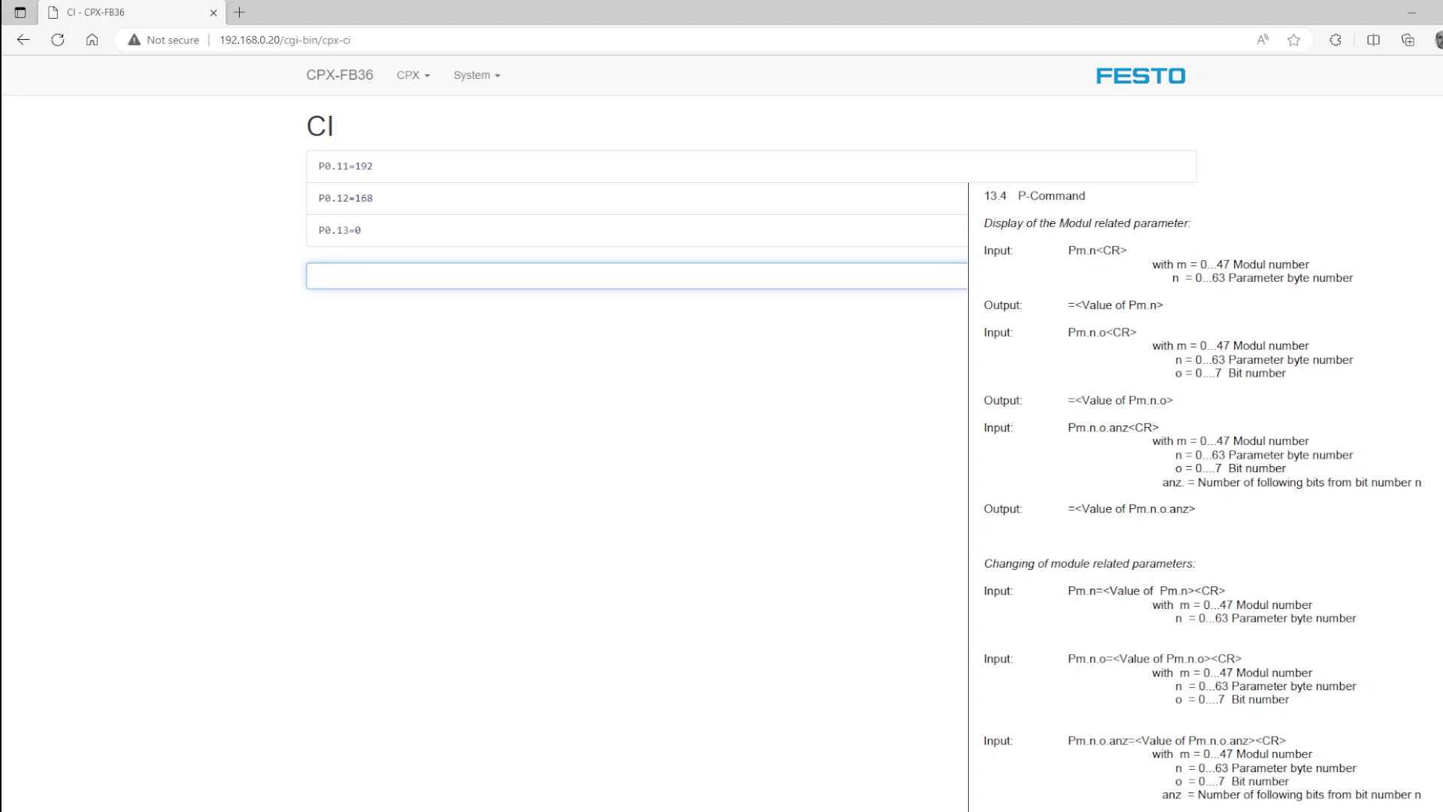
type("P0.14")
key("Return")
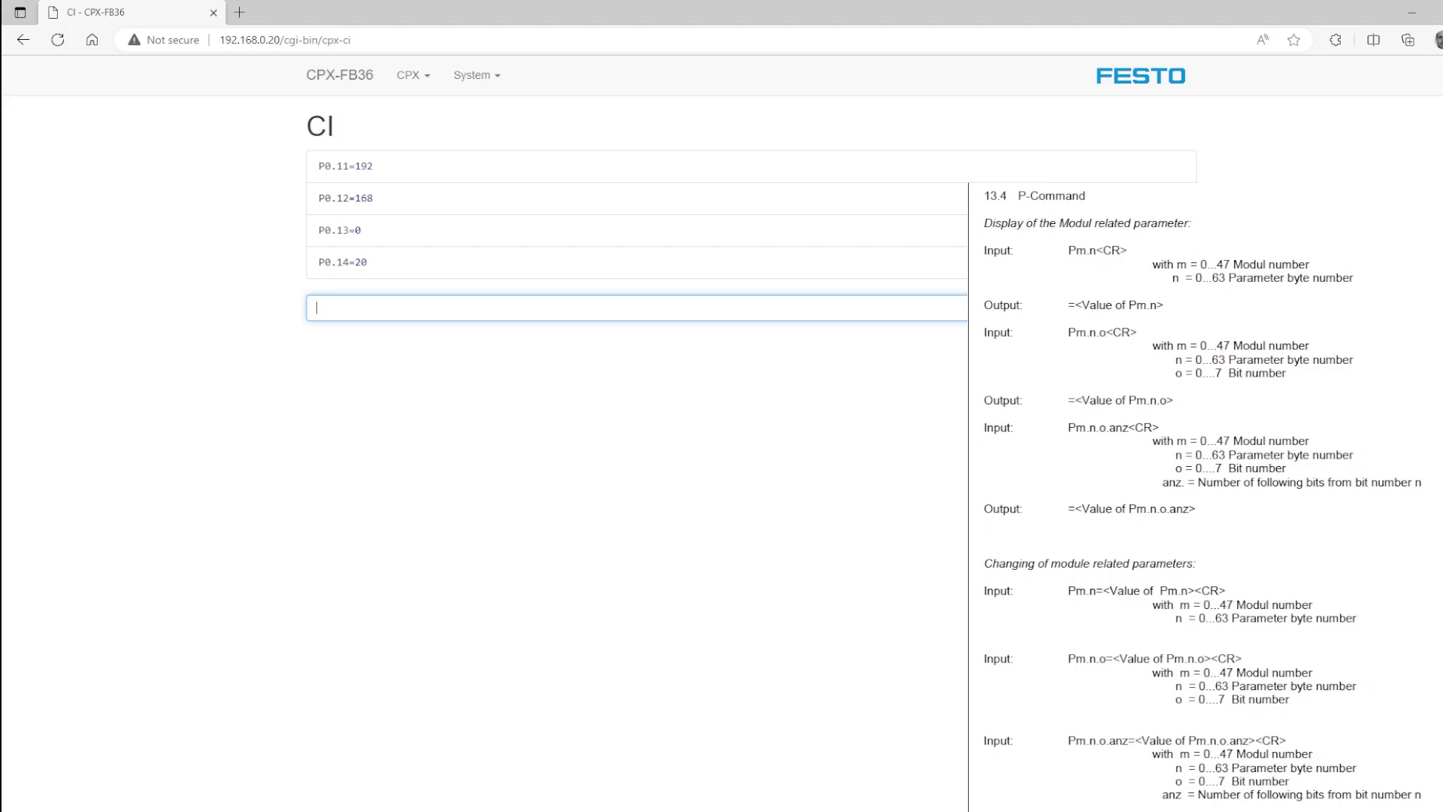
Step: Read P0.15 through P0.22, showing netmask 255.255.255.0 and gateway 192.168.0.20
type("P0.15")
key("Return")
type("P0")
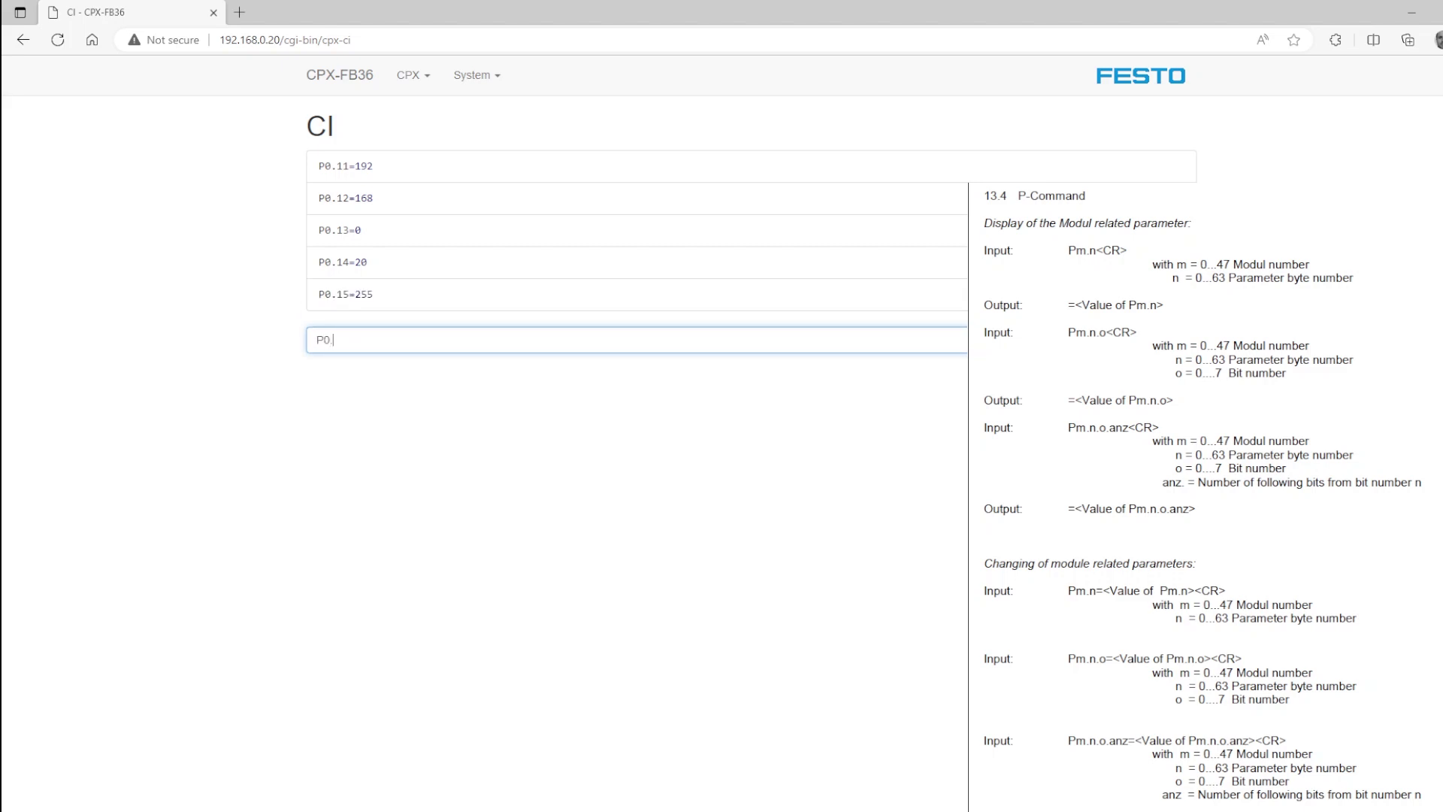
type(".16")
key("Return")
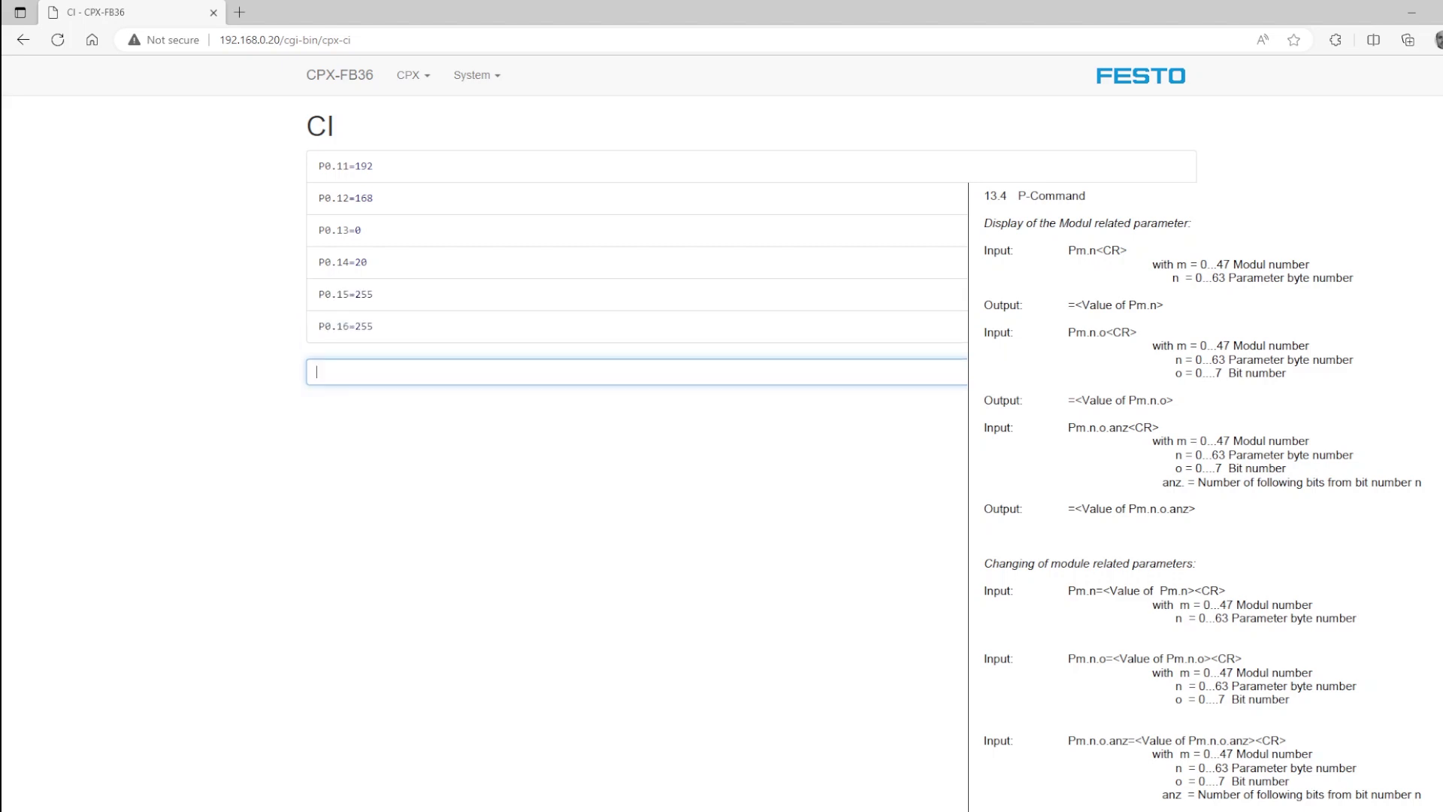
type("P0.17")
key("Return")
type("P0.18")
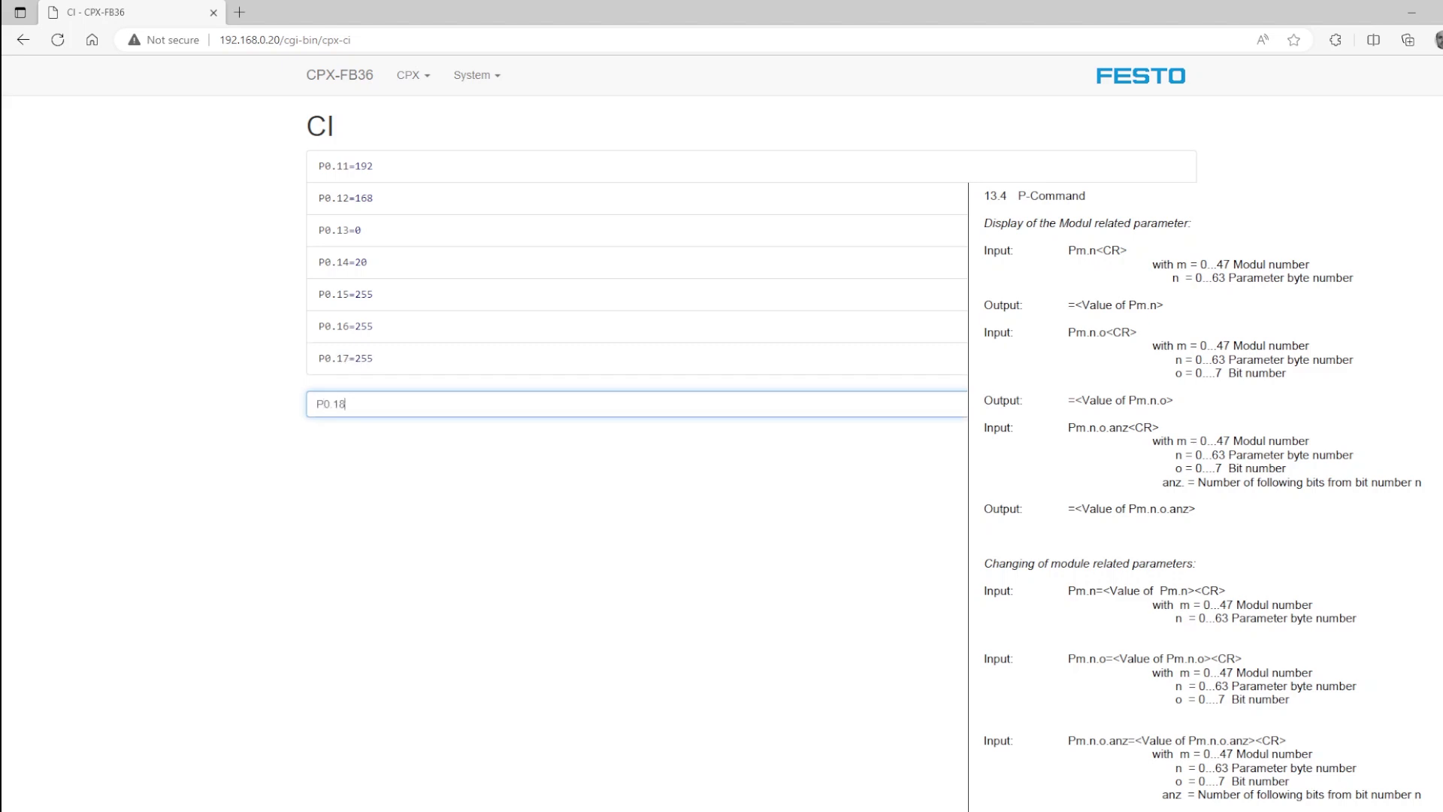
key("Return")
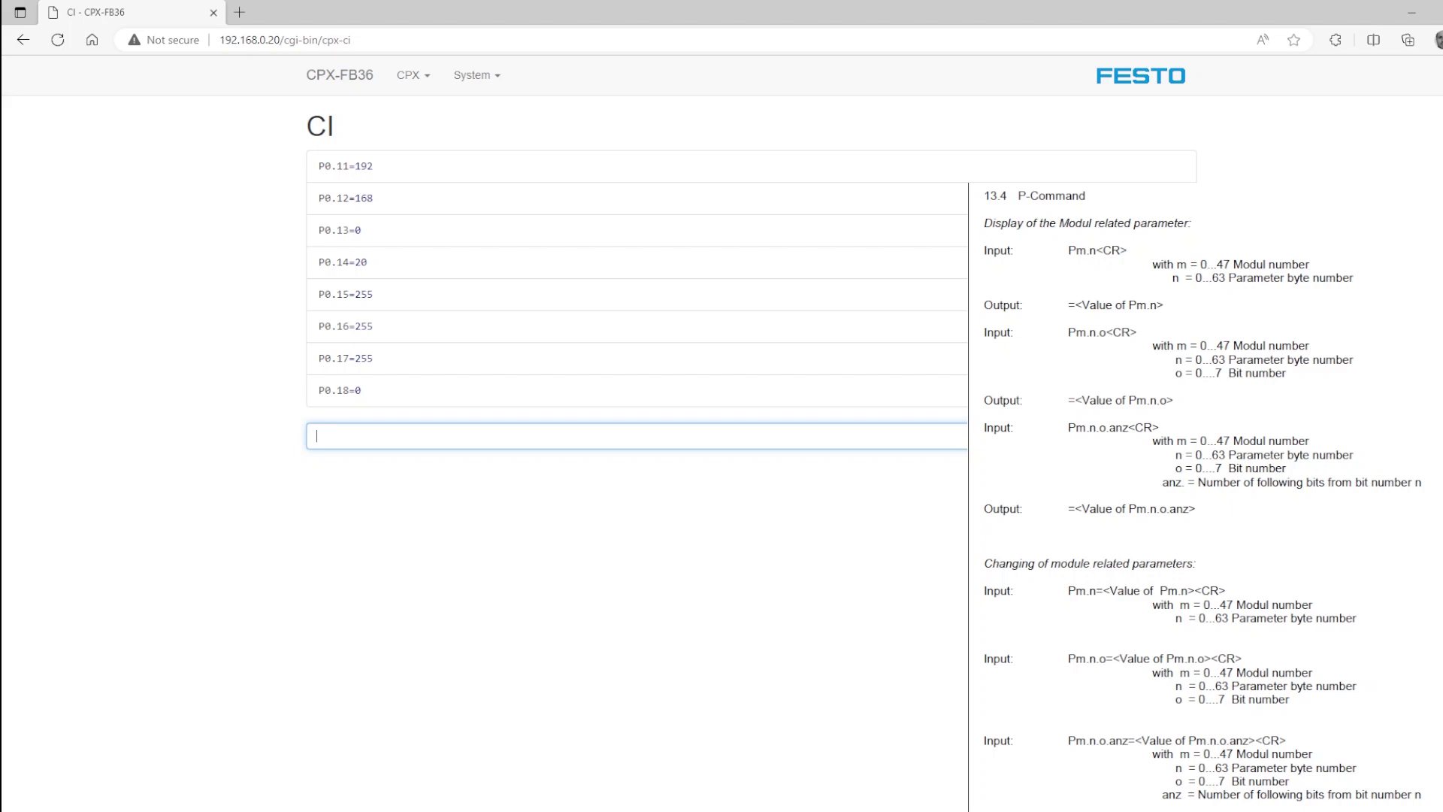
type("P0.19")
key("Return")
type("P0")
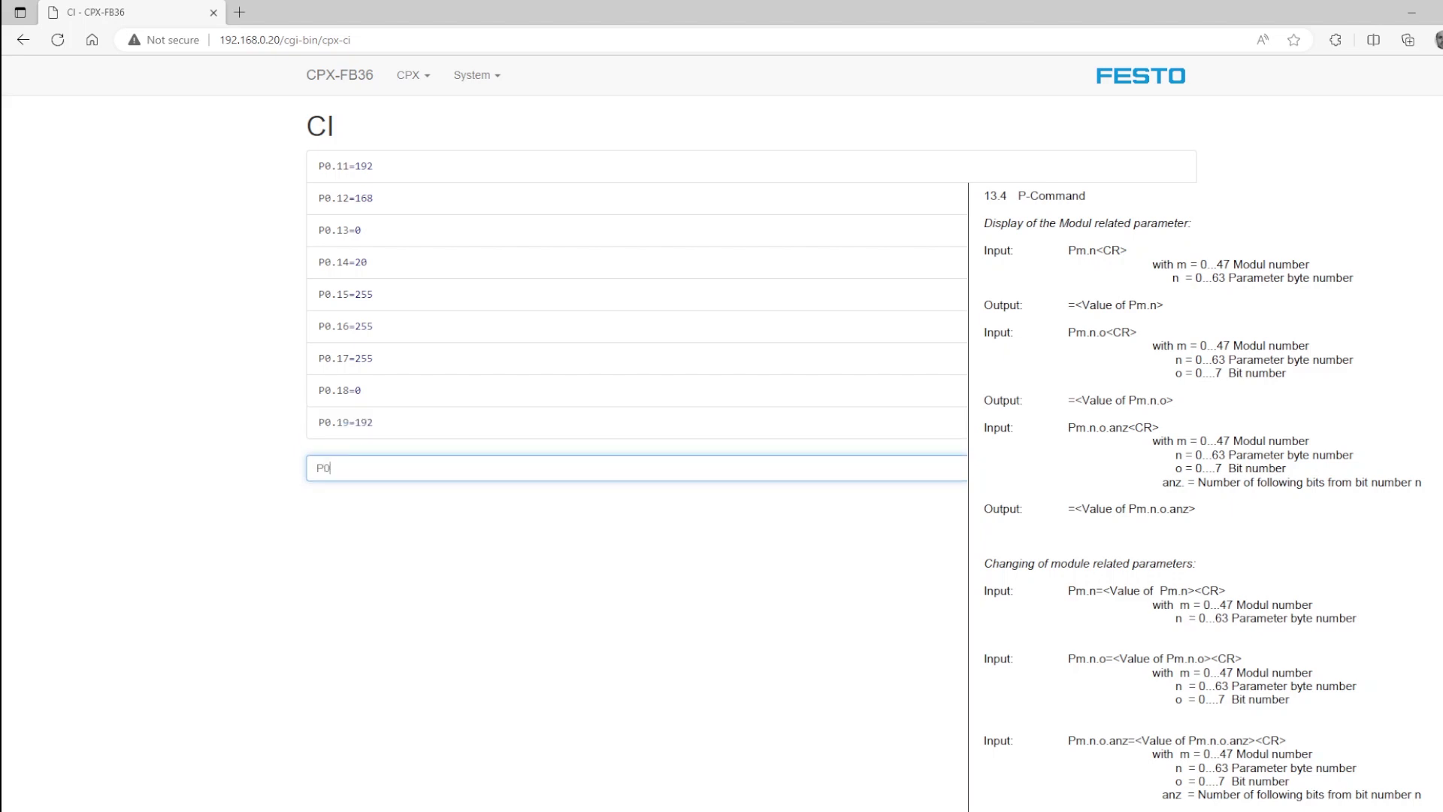
type(".20")
key("Return")
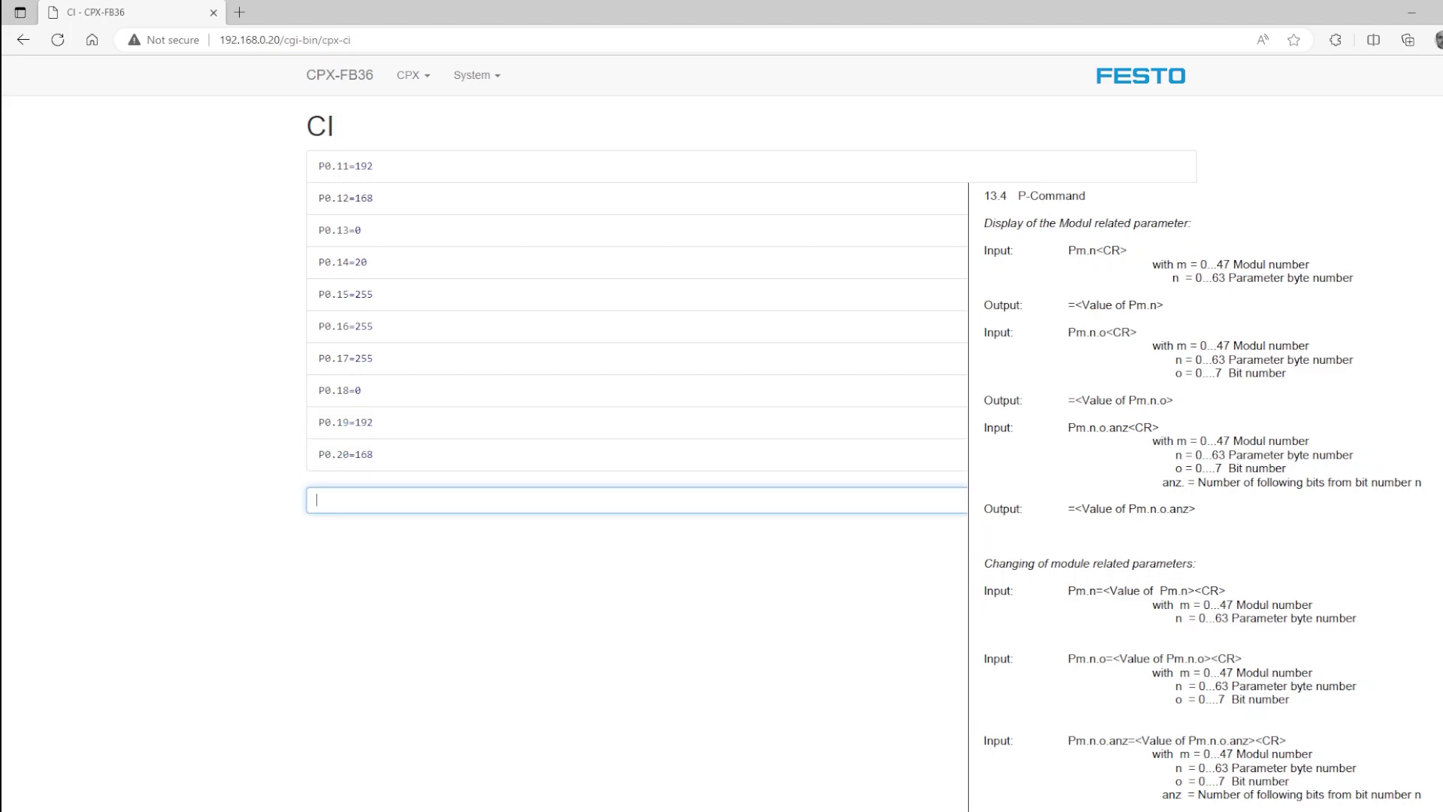
type("P0.21")
key("Return")
type("P")
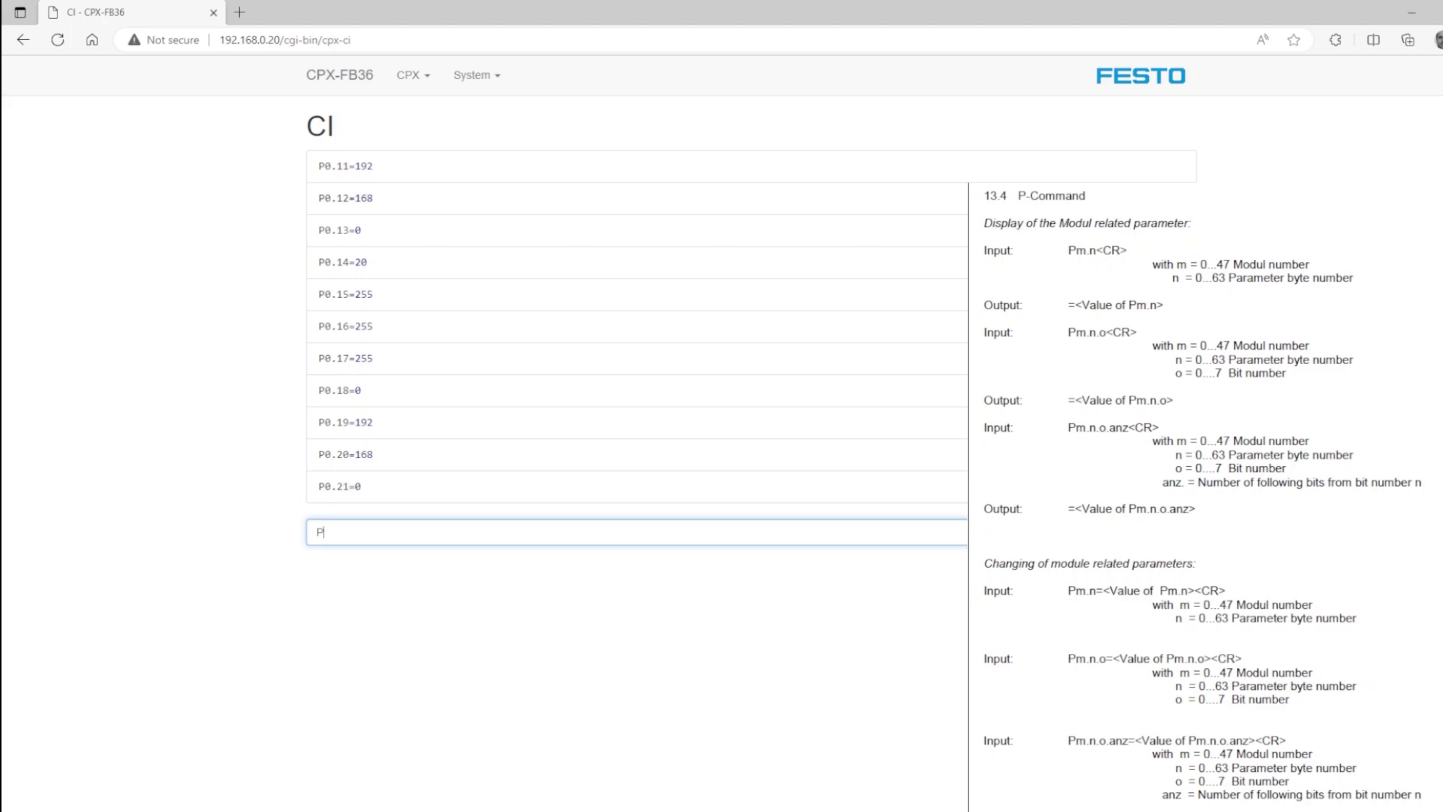
type("0.22")
key("Return")
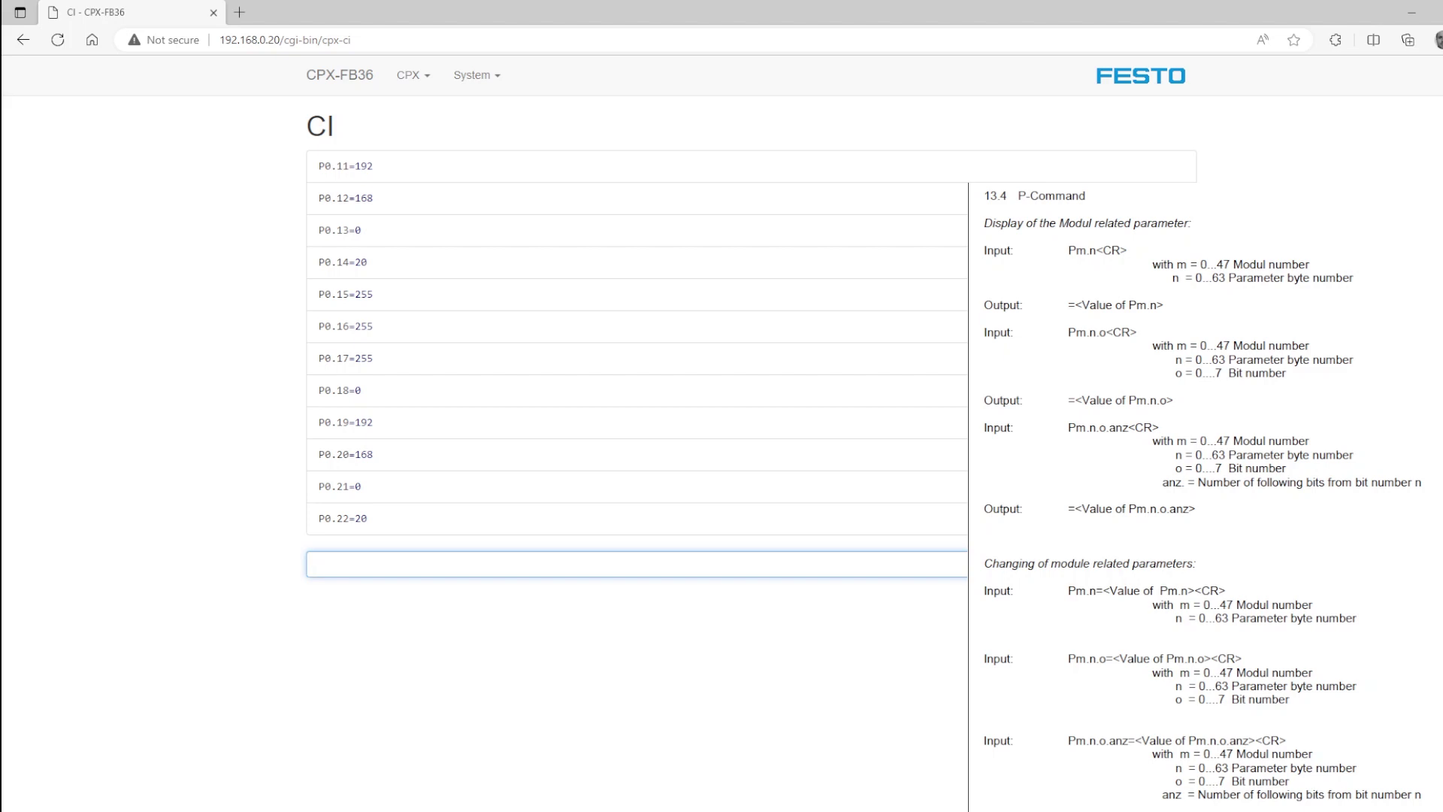
Step: View the System Information page showing IP address and gateway both 192.168.0.20
left_click(502, 79)
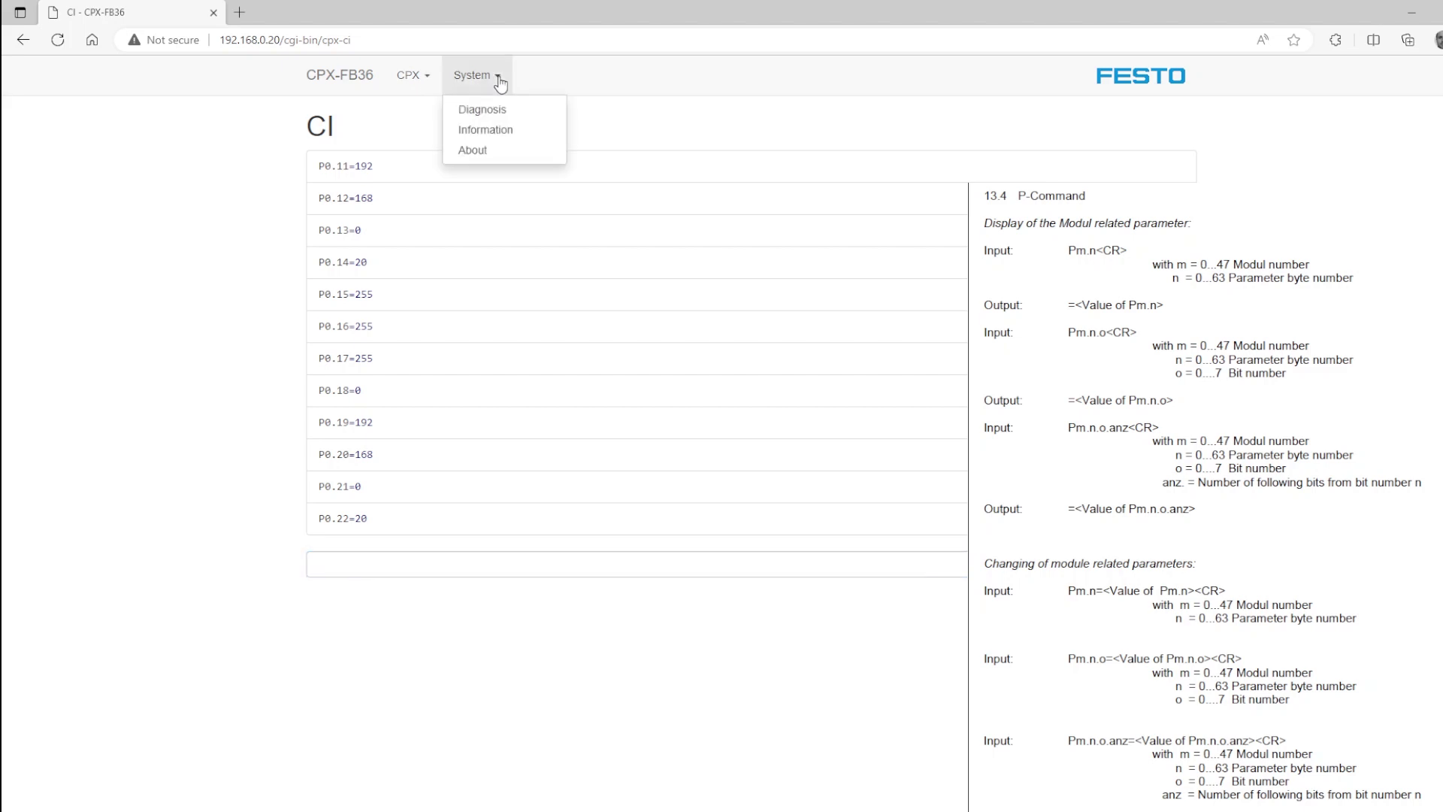
left_click(486, 131)
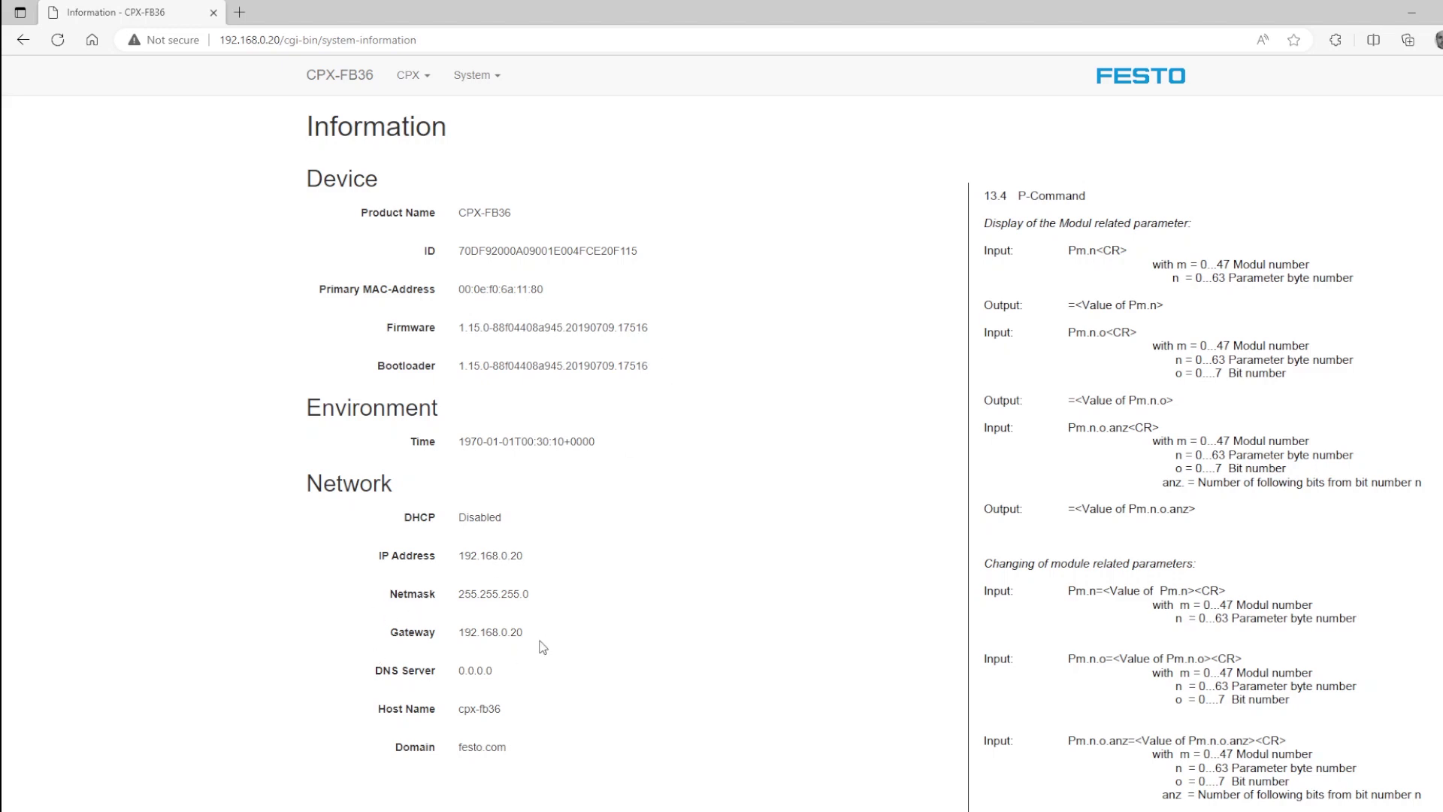
left_click(421, 79)
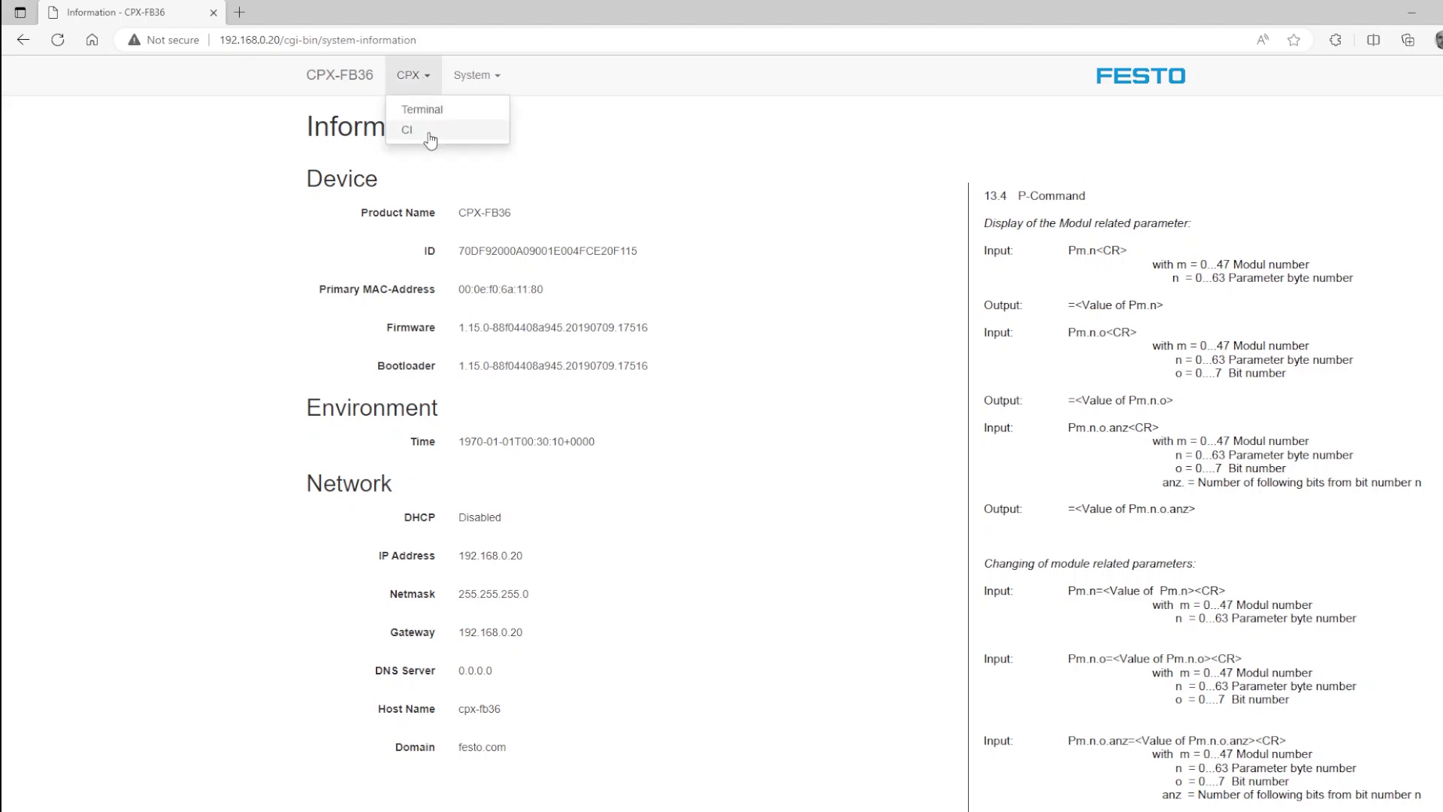
Step: On the CI page, run P0.14.0=1 and accept the expert warning, getting OK
left_click(410, 130)
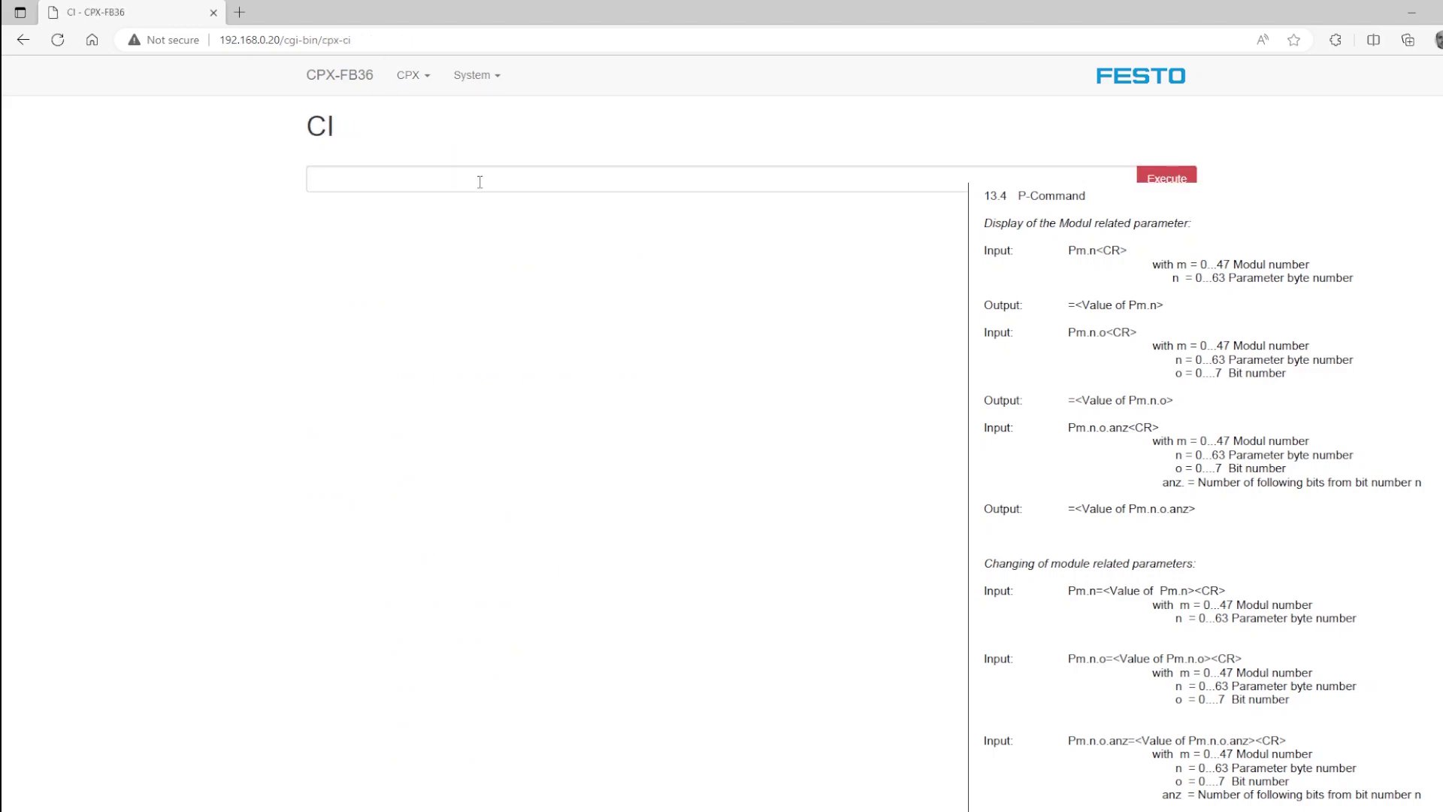
left_click(479, 179)
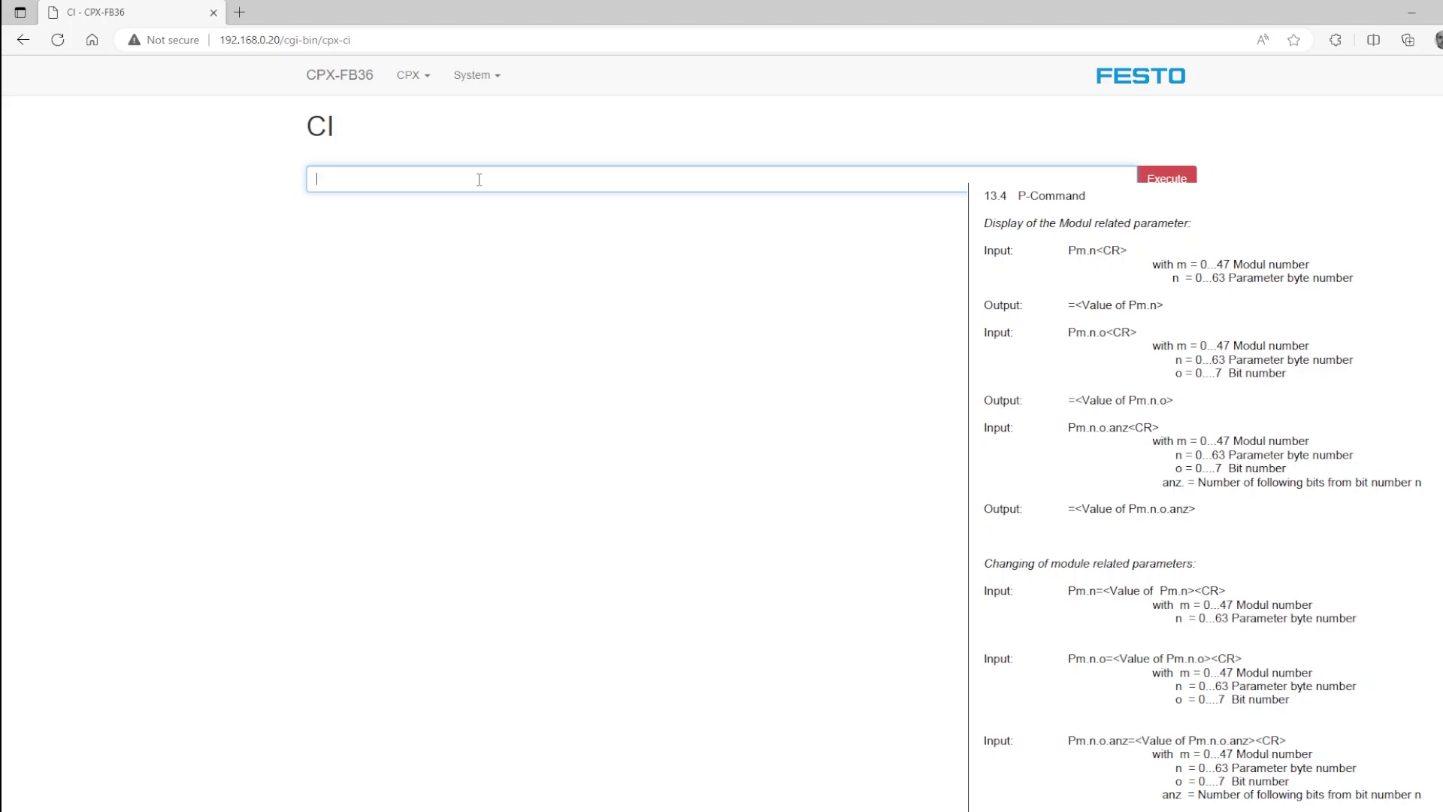
type("P0.14.")
type("0=1")
key("Return")
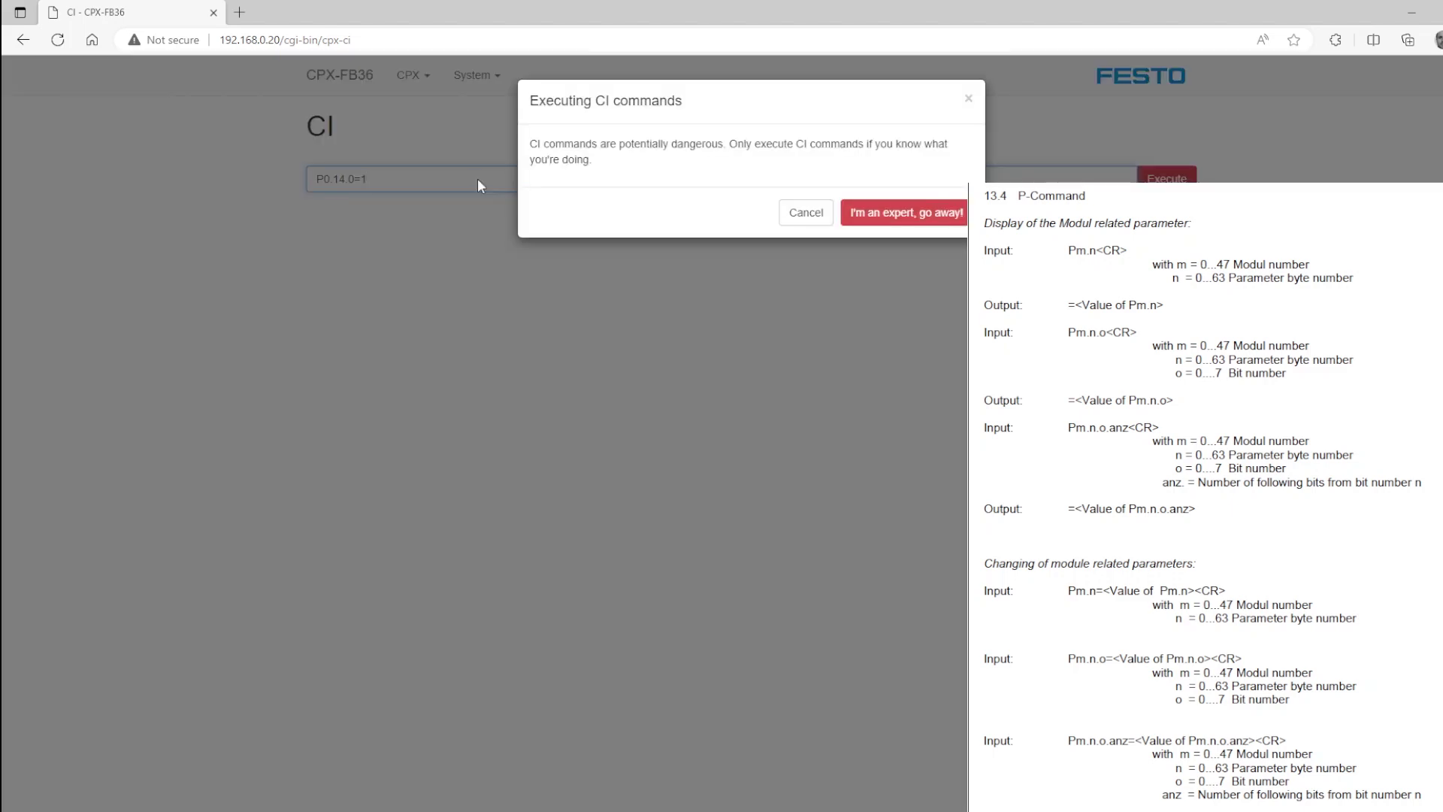
left_click(932, 220)
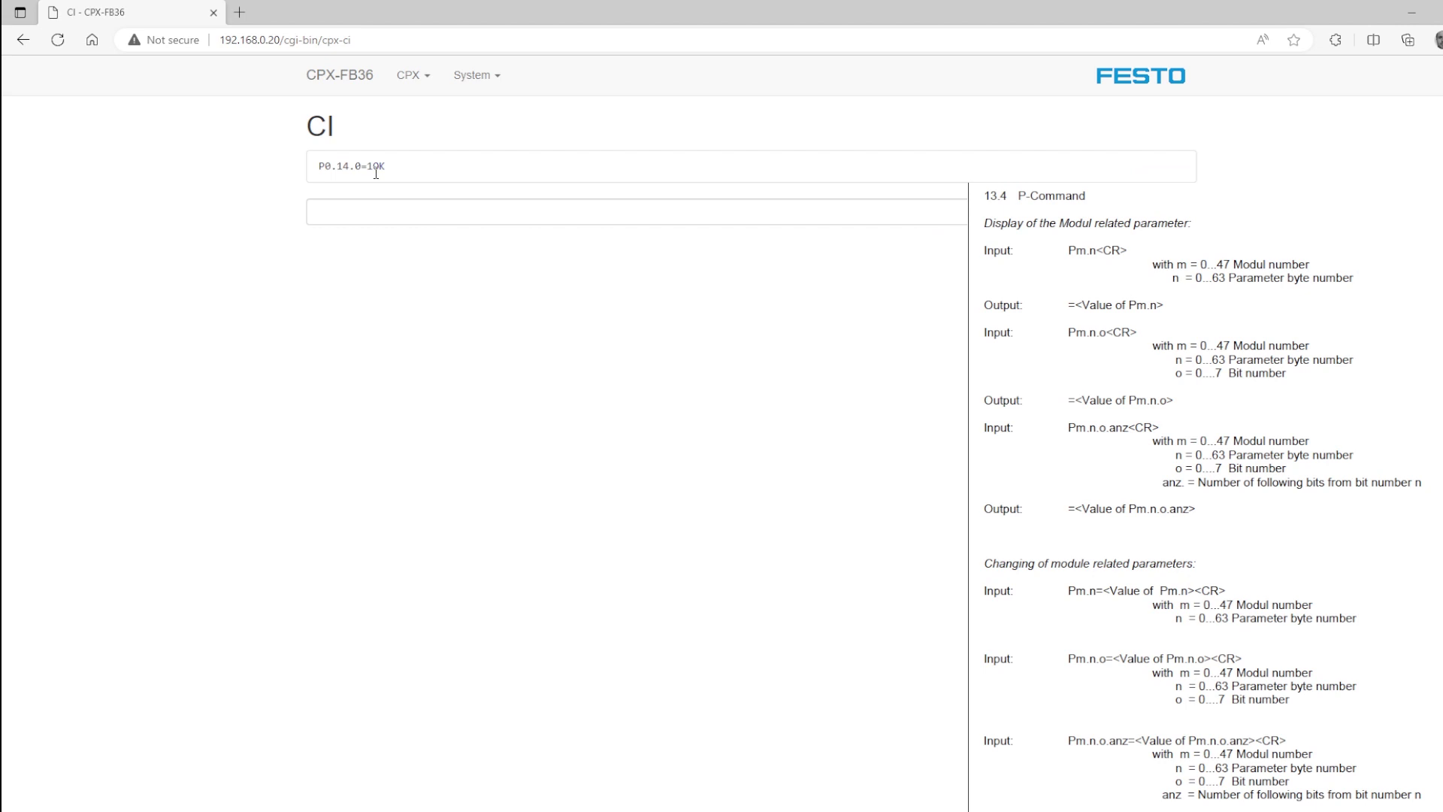
Step: Load the terminal at its new address 192.168.0.21 to show the Terminal page
left_click(397, 212)
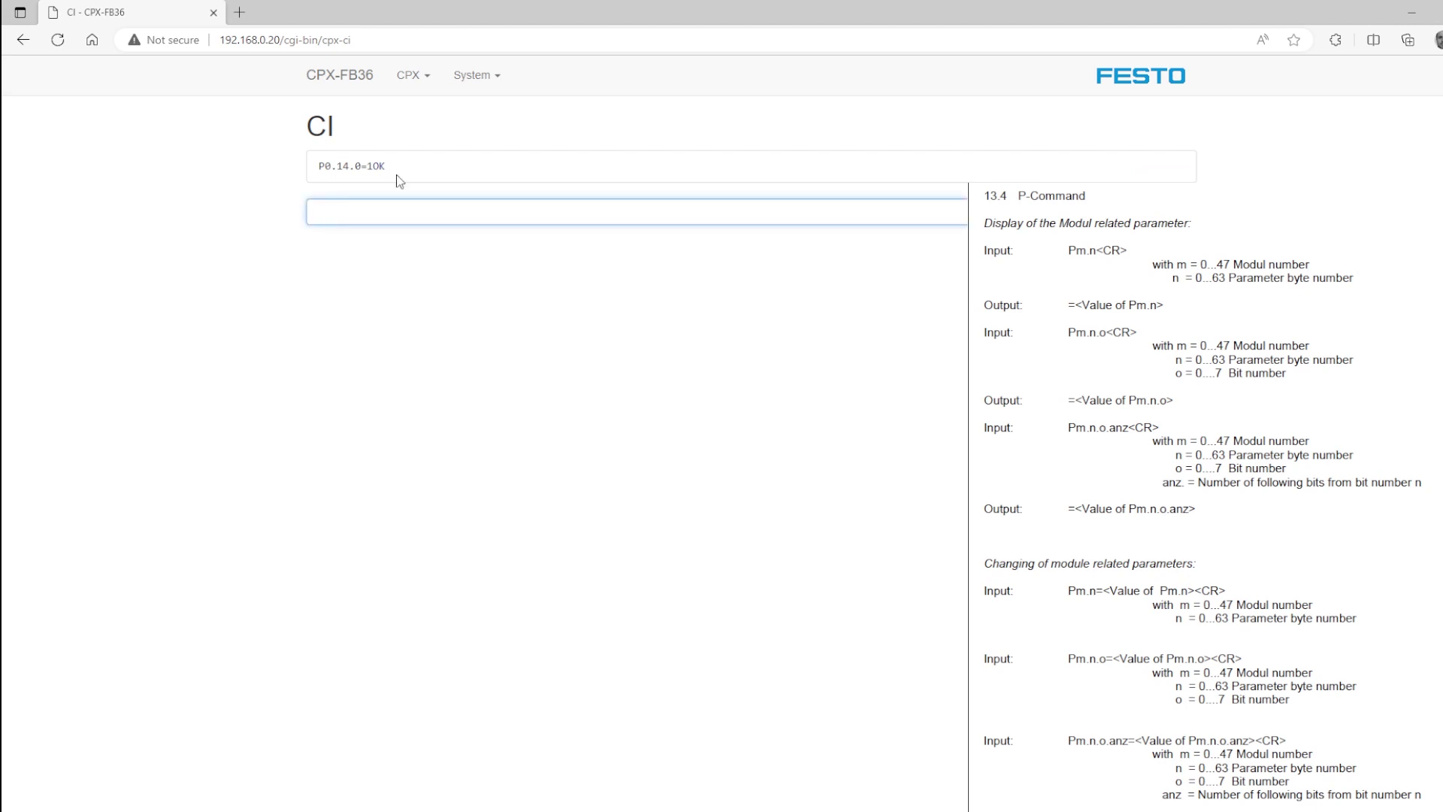
left_click(275, 40)
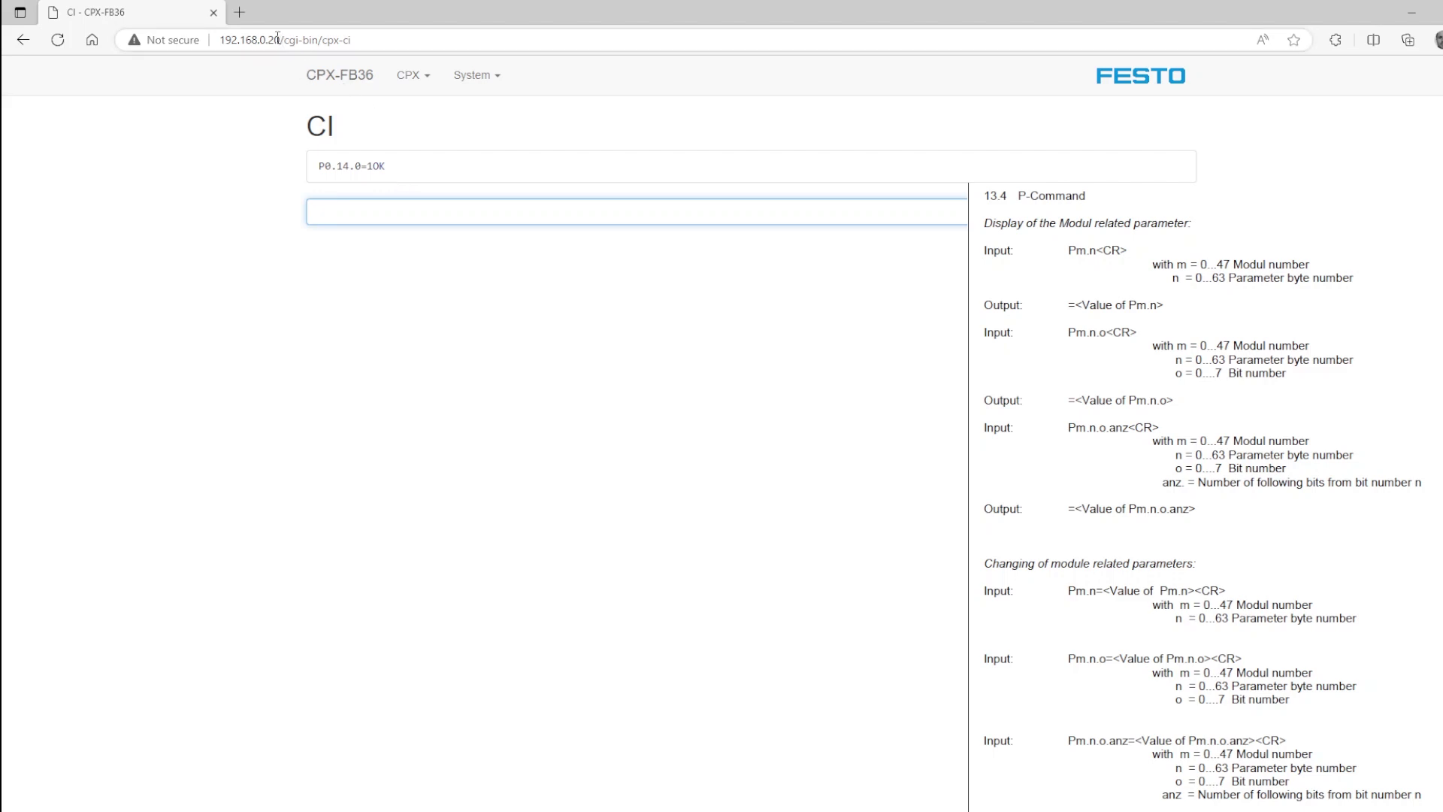
left_click_drag(275, 40, 385, 25)
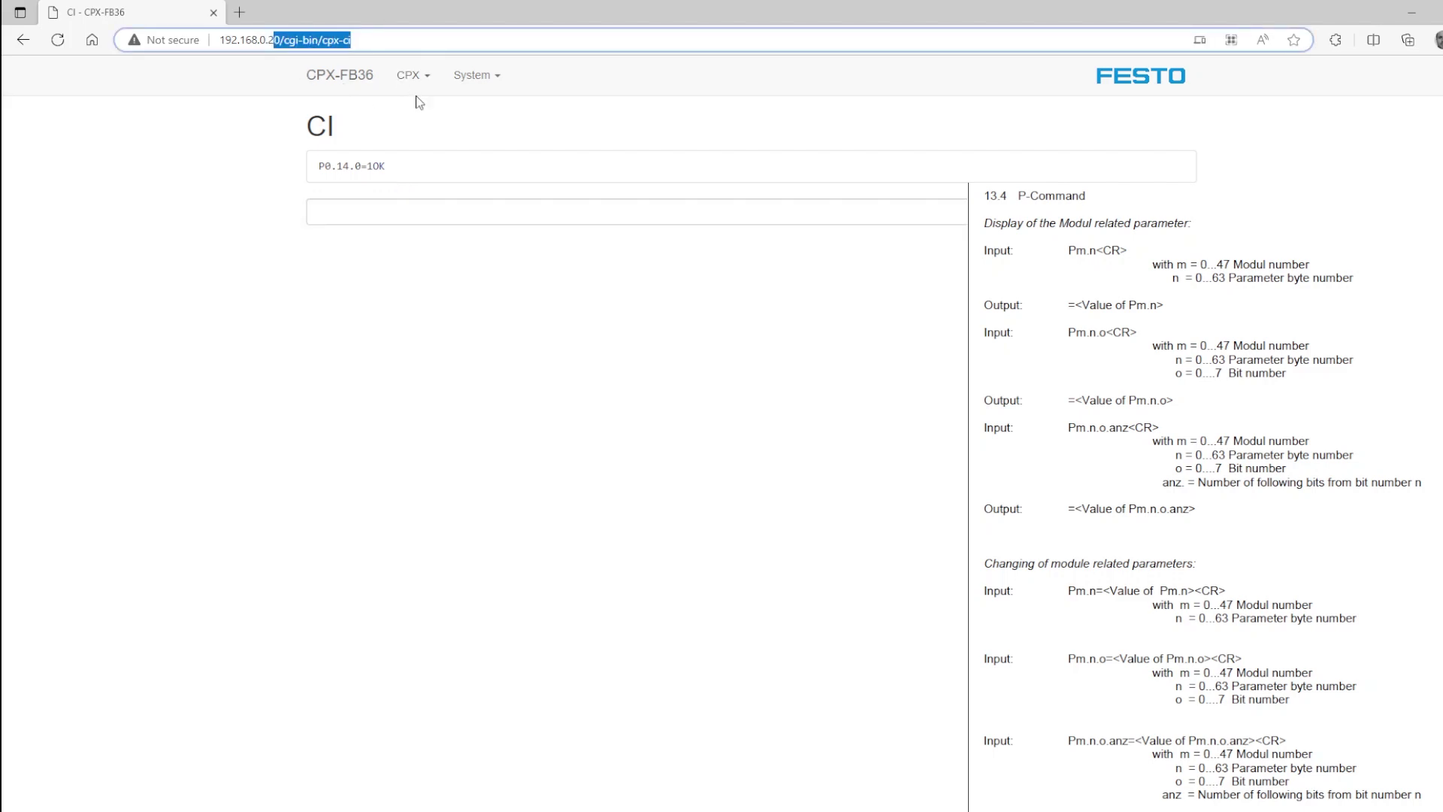
type("192.168.0.21")
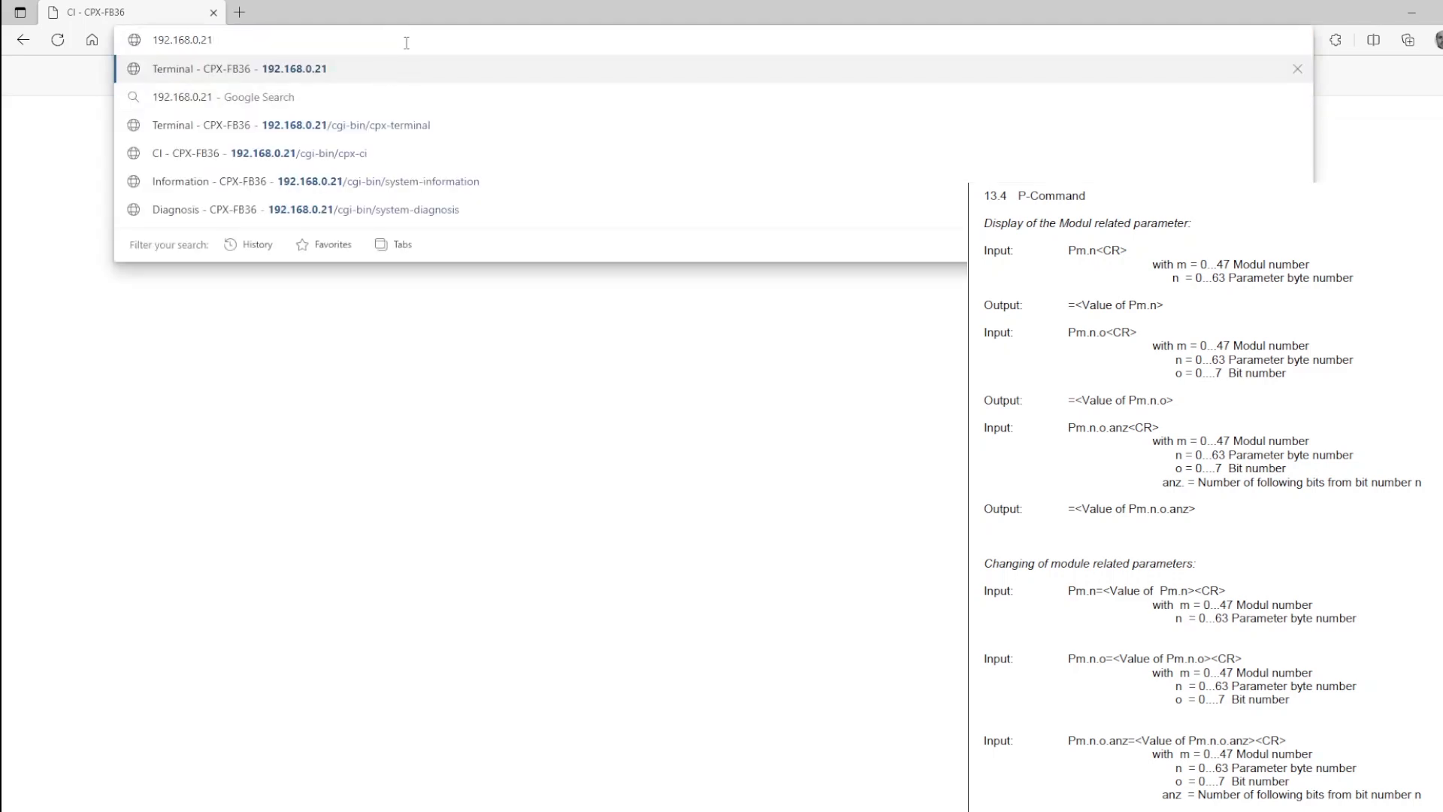
key("Return")
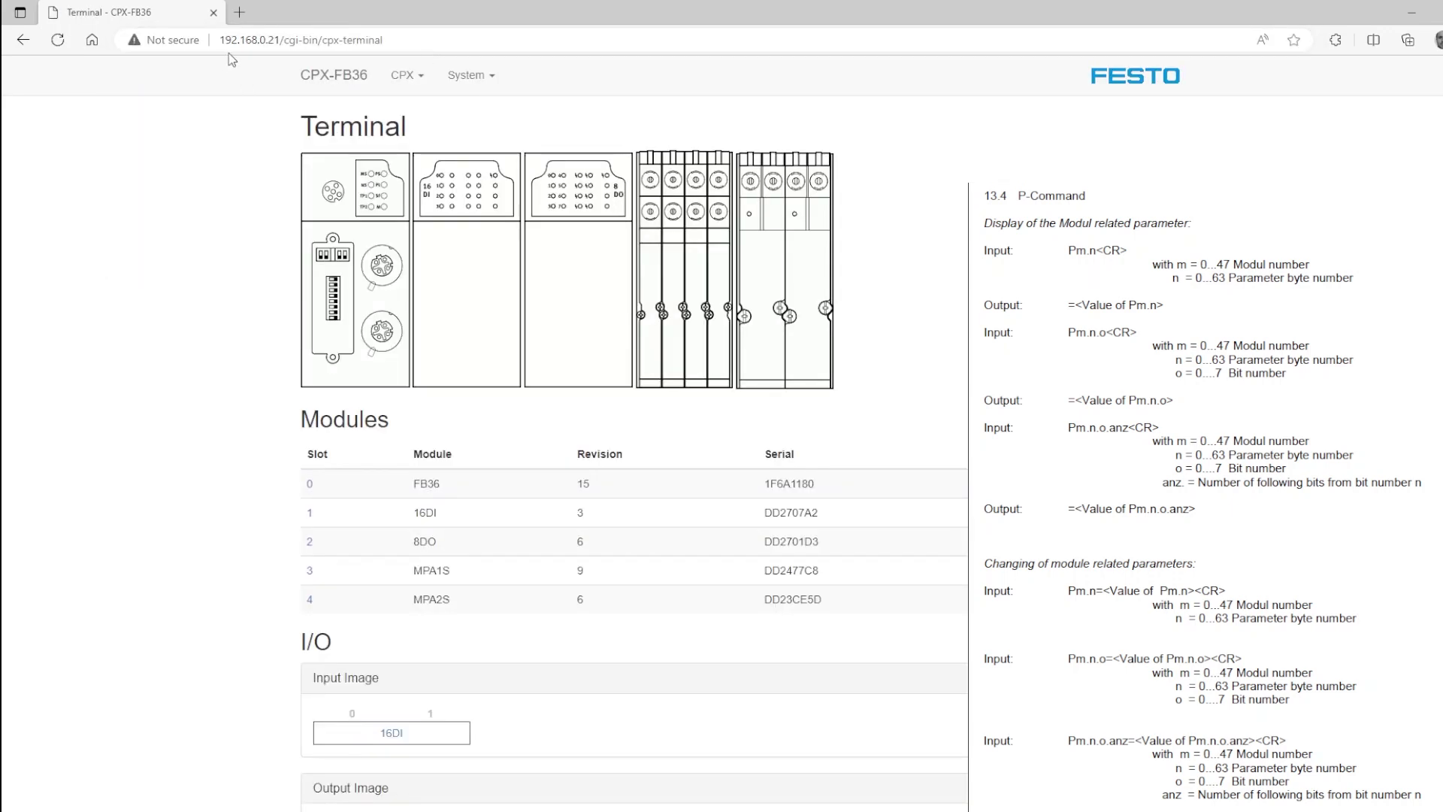
Step: Back on the CI page, read P0.14 to confirm it now holds 21
left_click(419, 78)
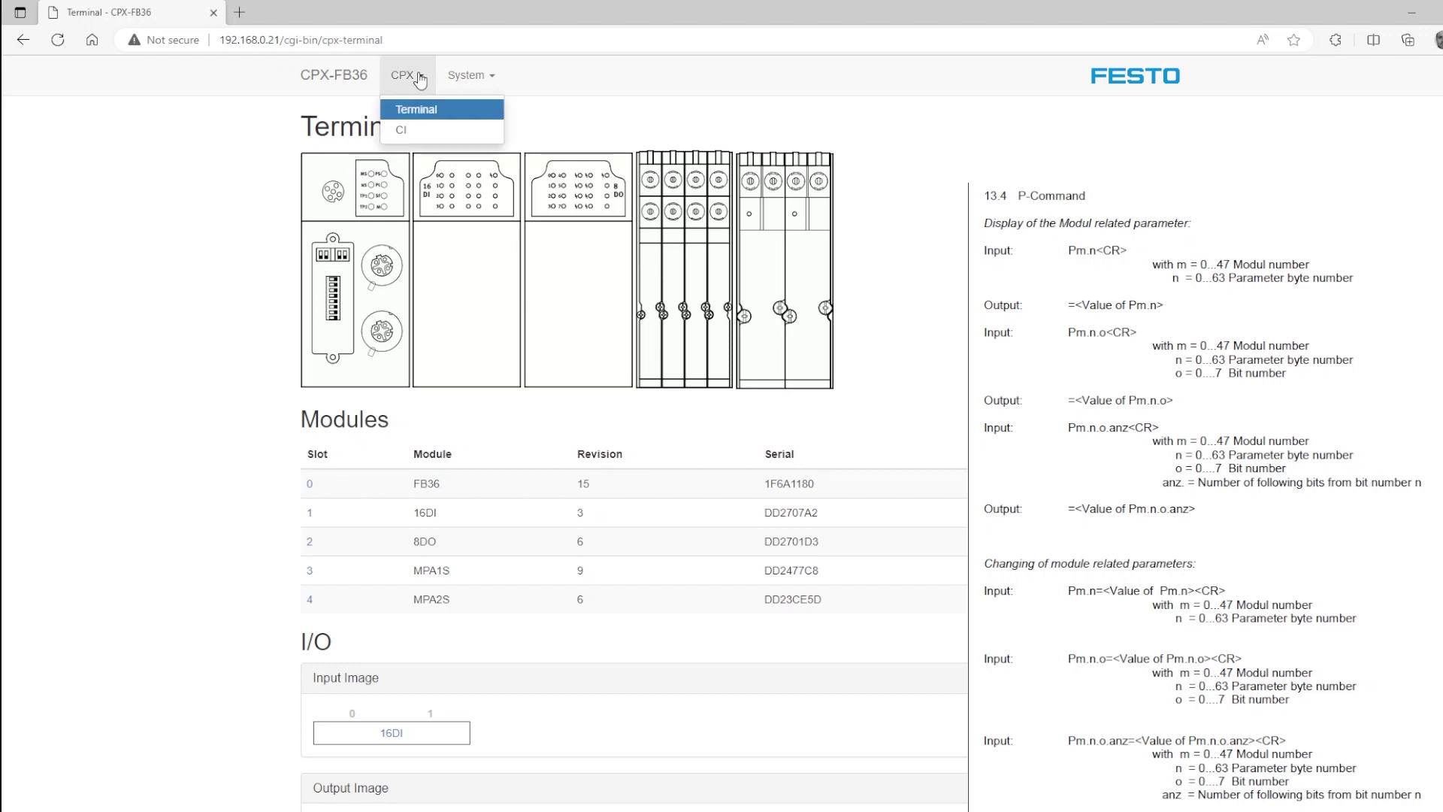
left_click(416, 132)
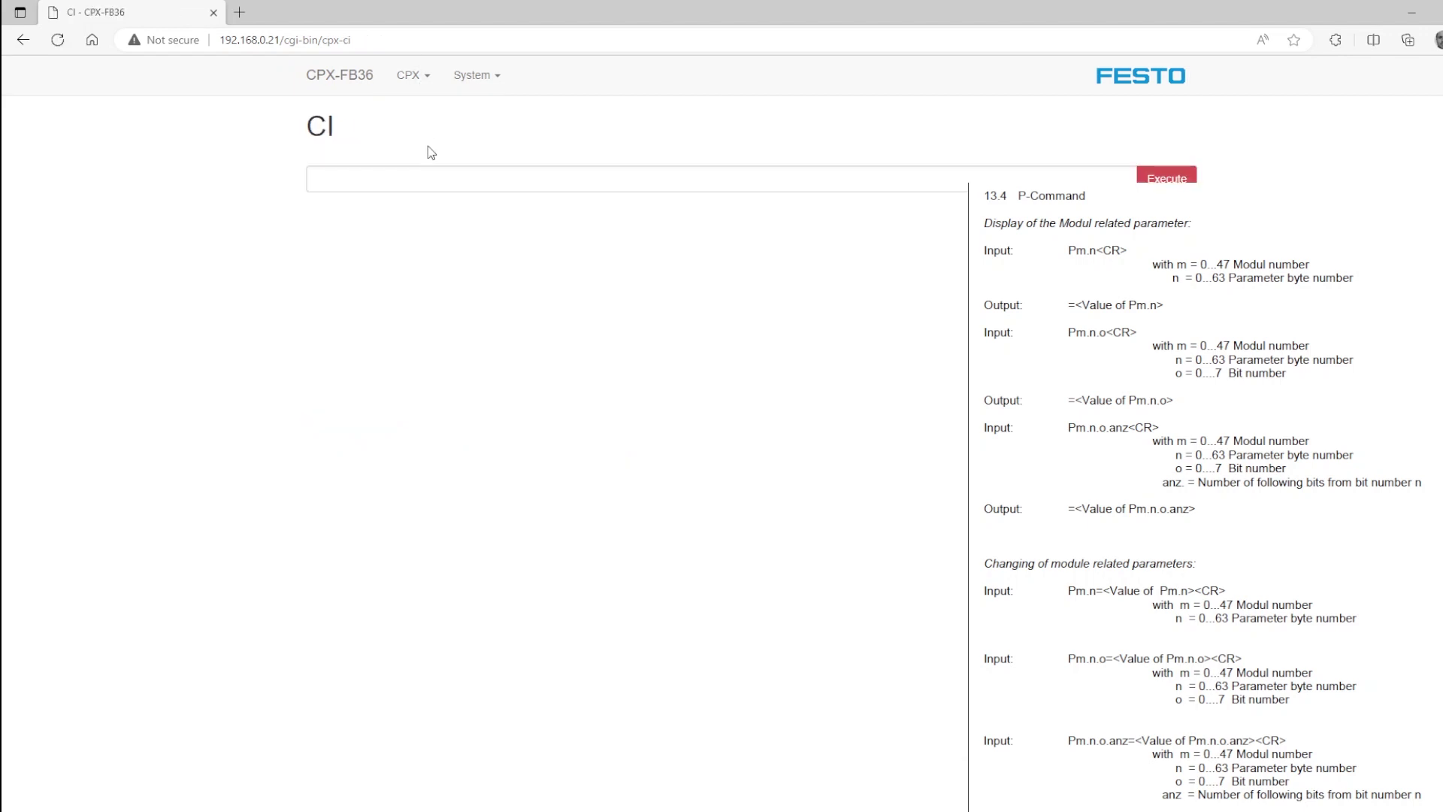
left_click(396, 189)
type("P")
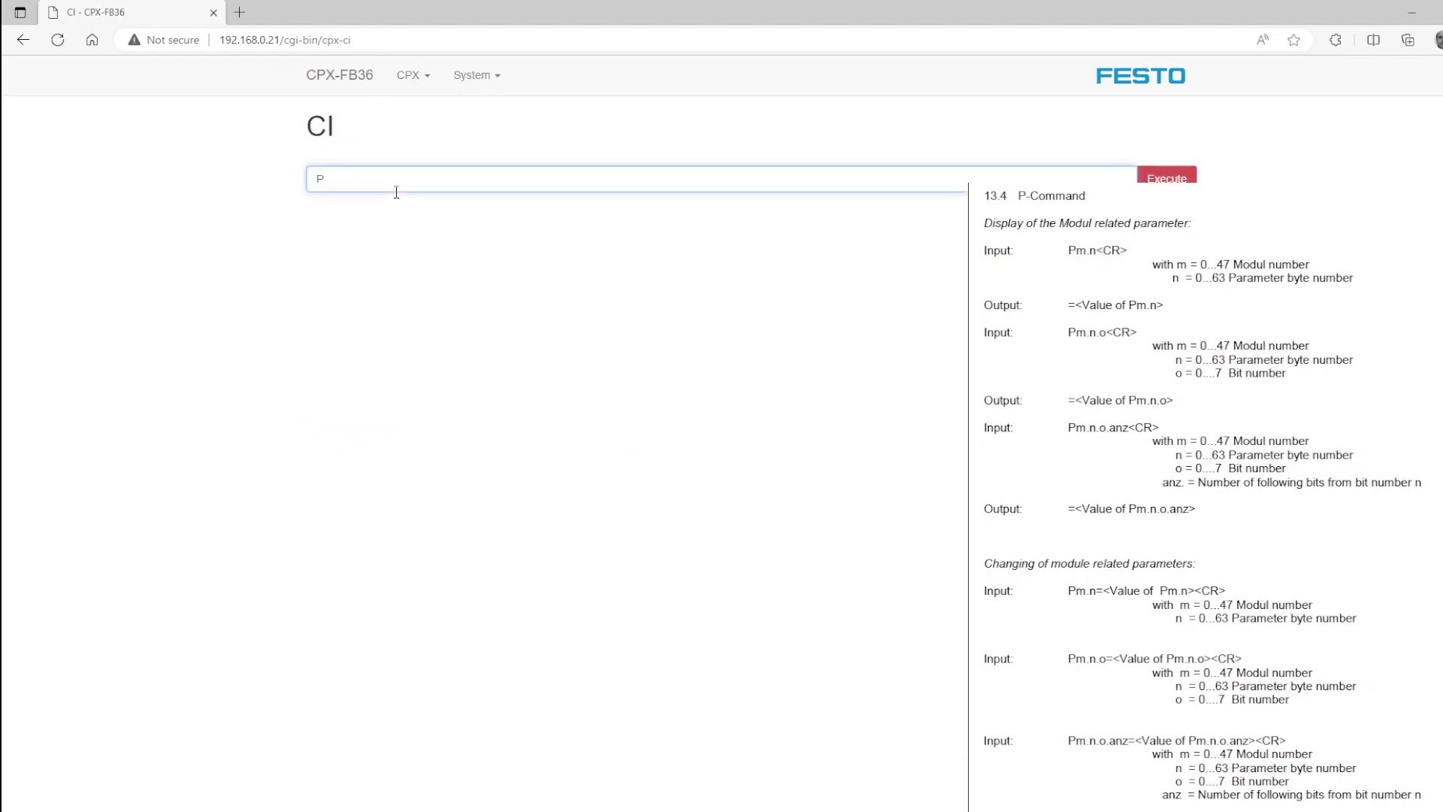
type("0.14")
key("Return")
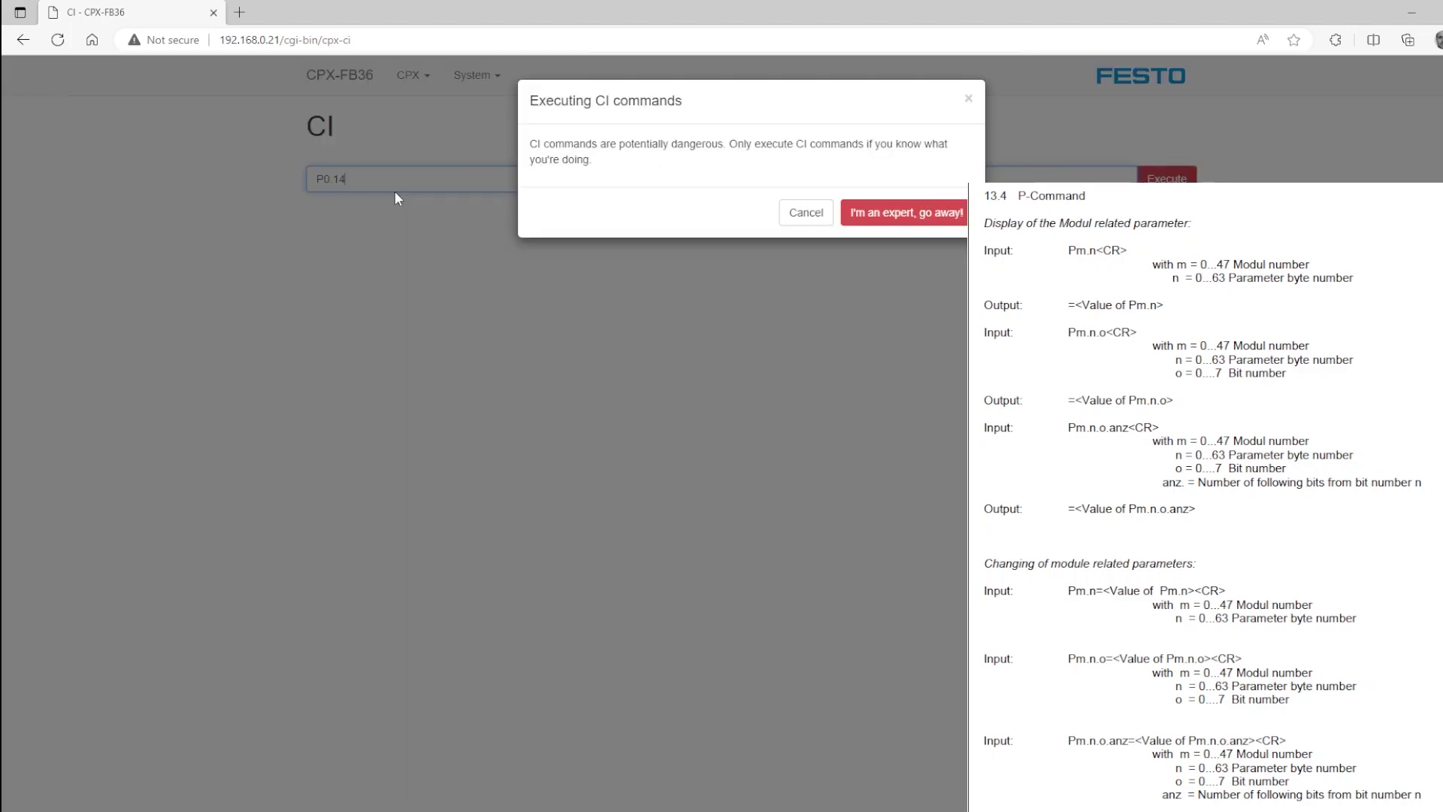
left_click(874, 219)
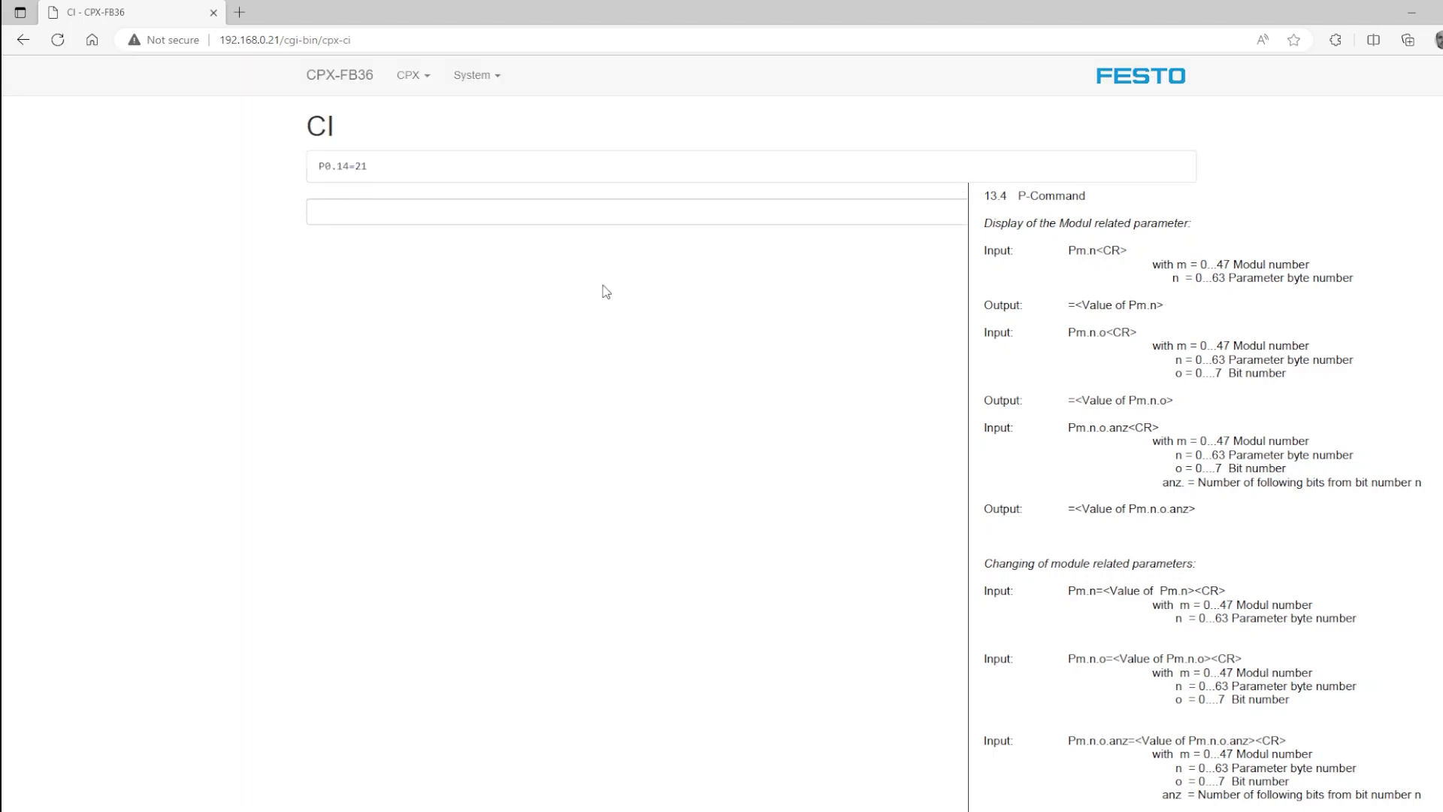
Step: Write P0.22.0=1 for the gateway and read back P0.22, which returns 21
left_click(351, 216)
type("P")
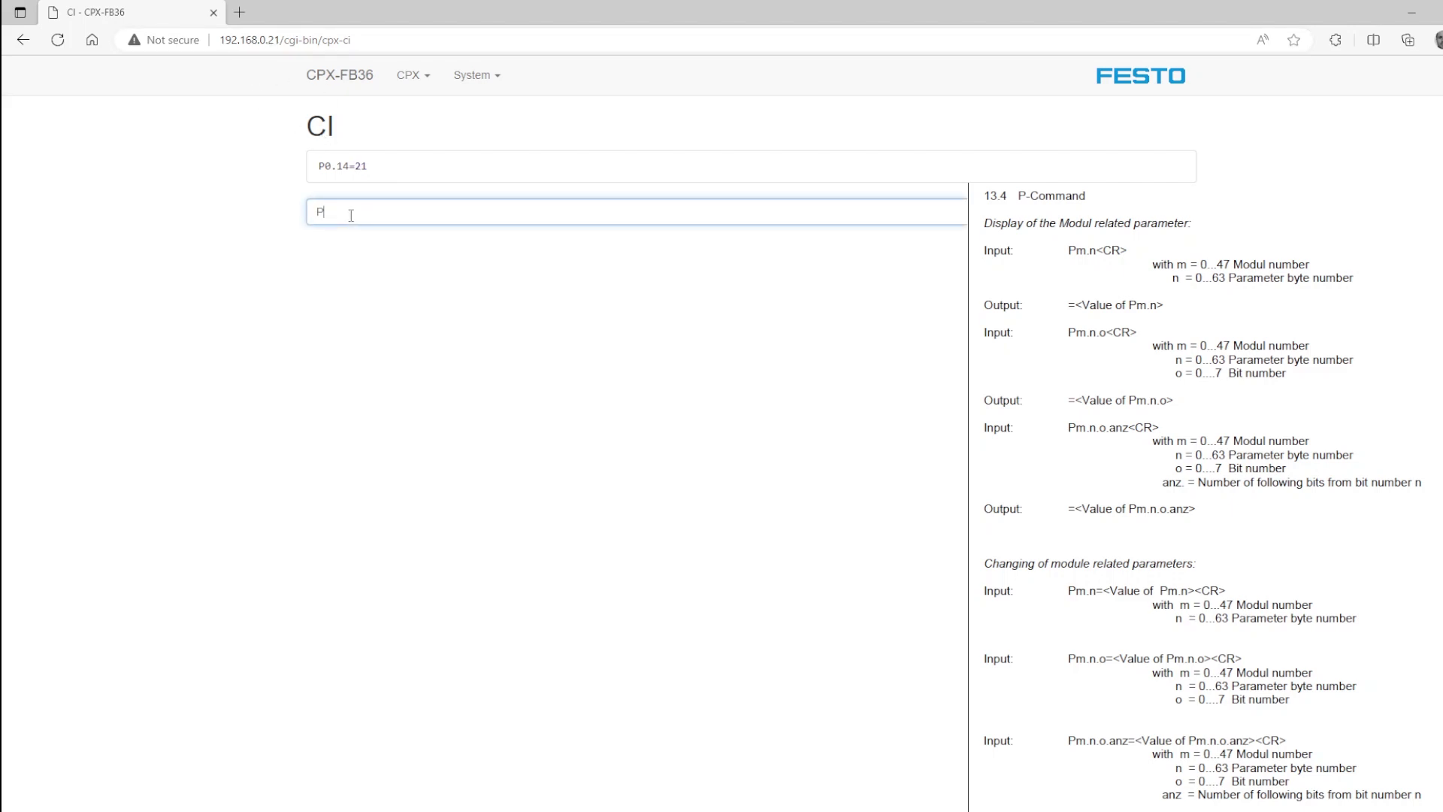
type("0.22.0=1")
key("Return")
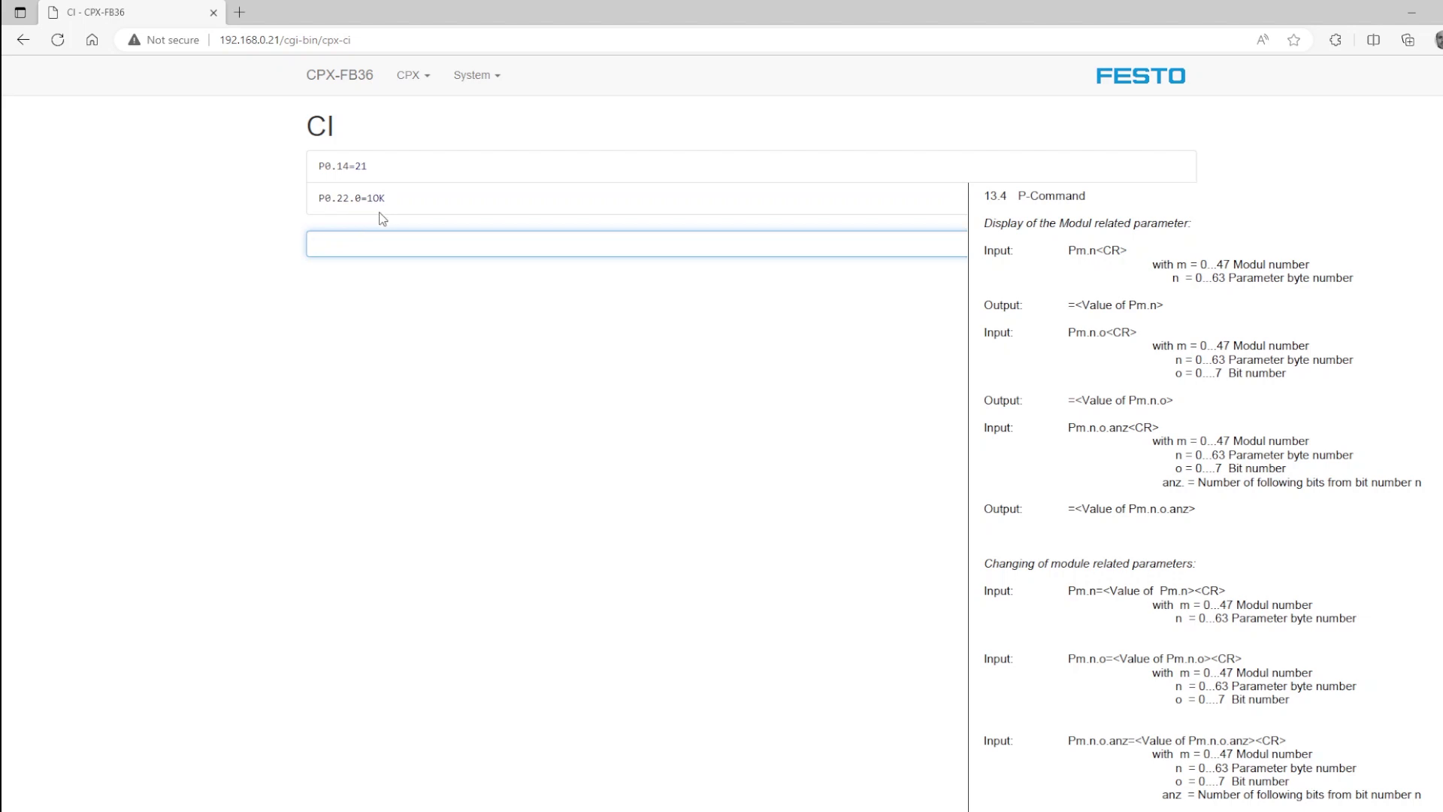
type("P0.22")
key("Return")
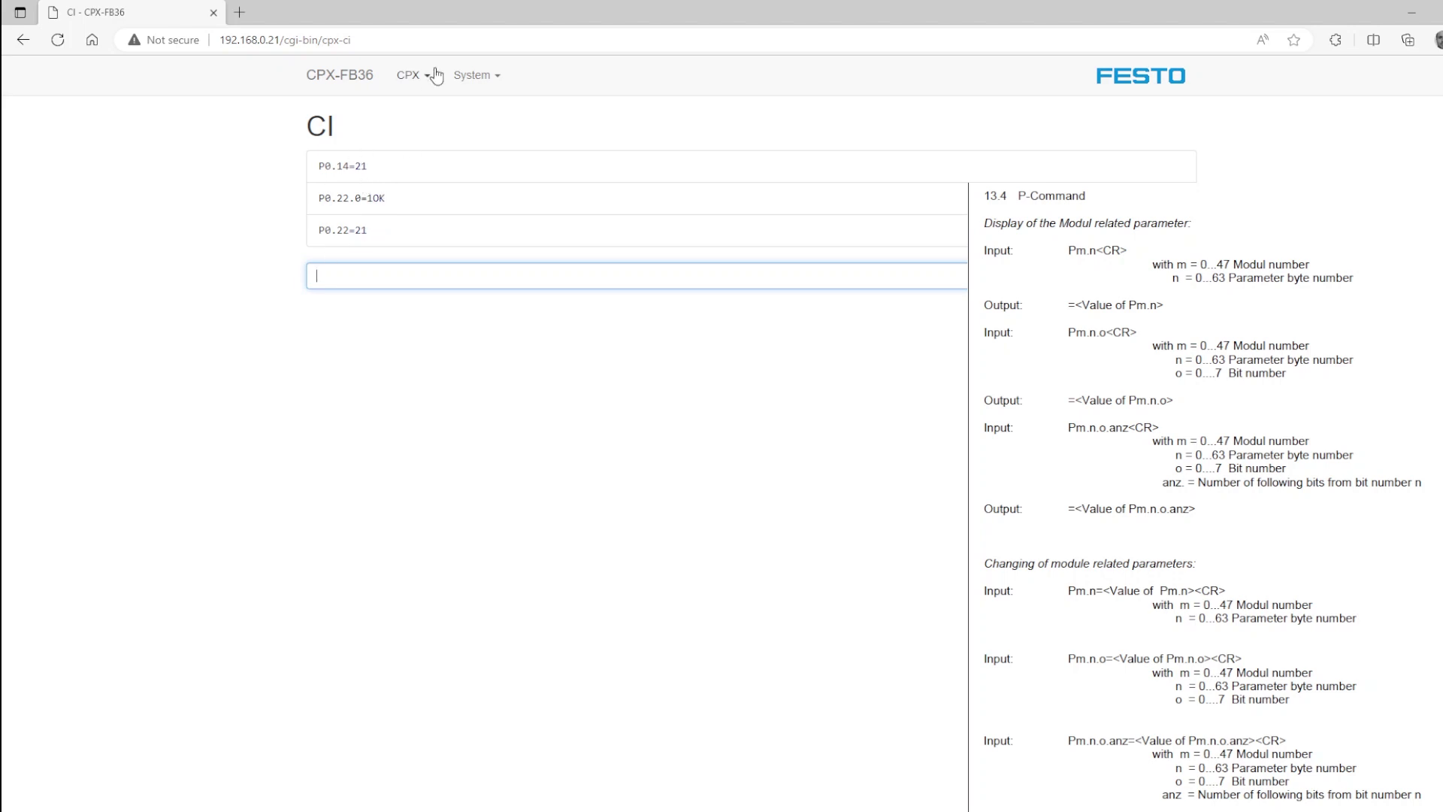
left_click(496, 87)
Step: Check the System Information page at 192.168.0.21, then return to the CPX pages
left_click(485, 132)
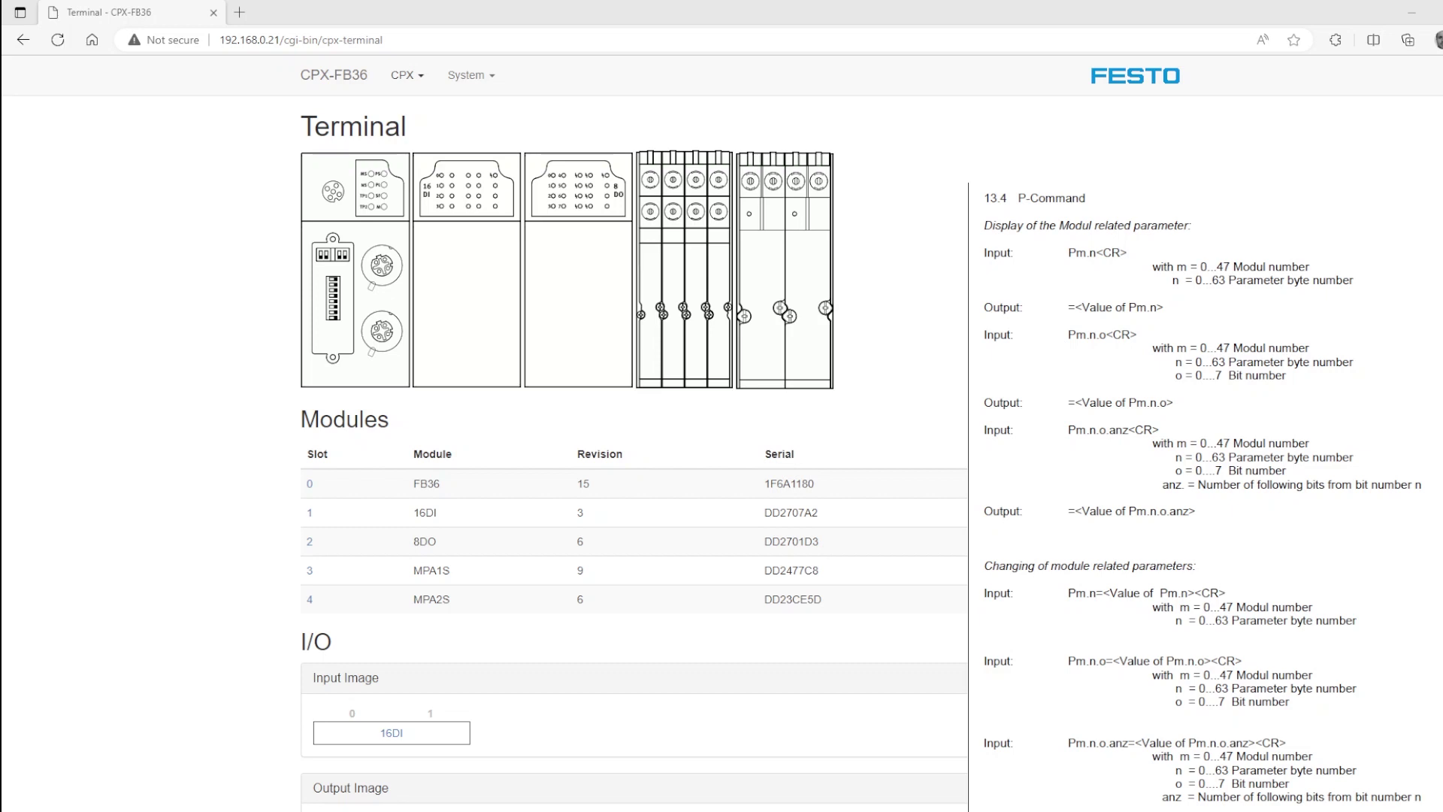
left_click(417, 75)
Step: On the CI page, run P0.14=25 and confirm the expert warning, getting OK
left_click(432, 133)
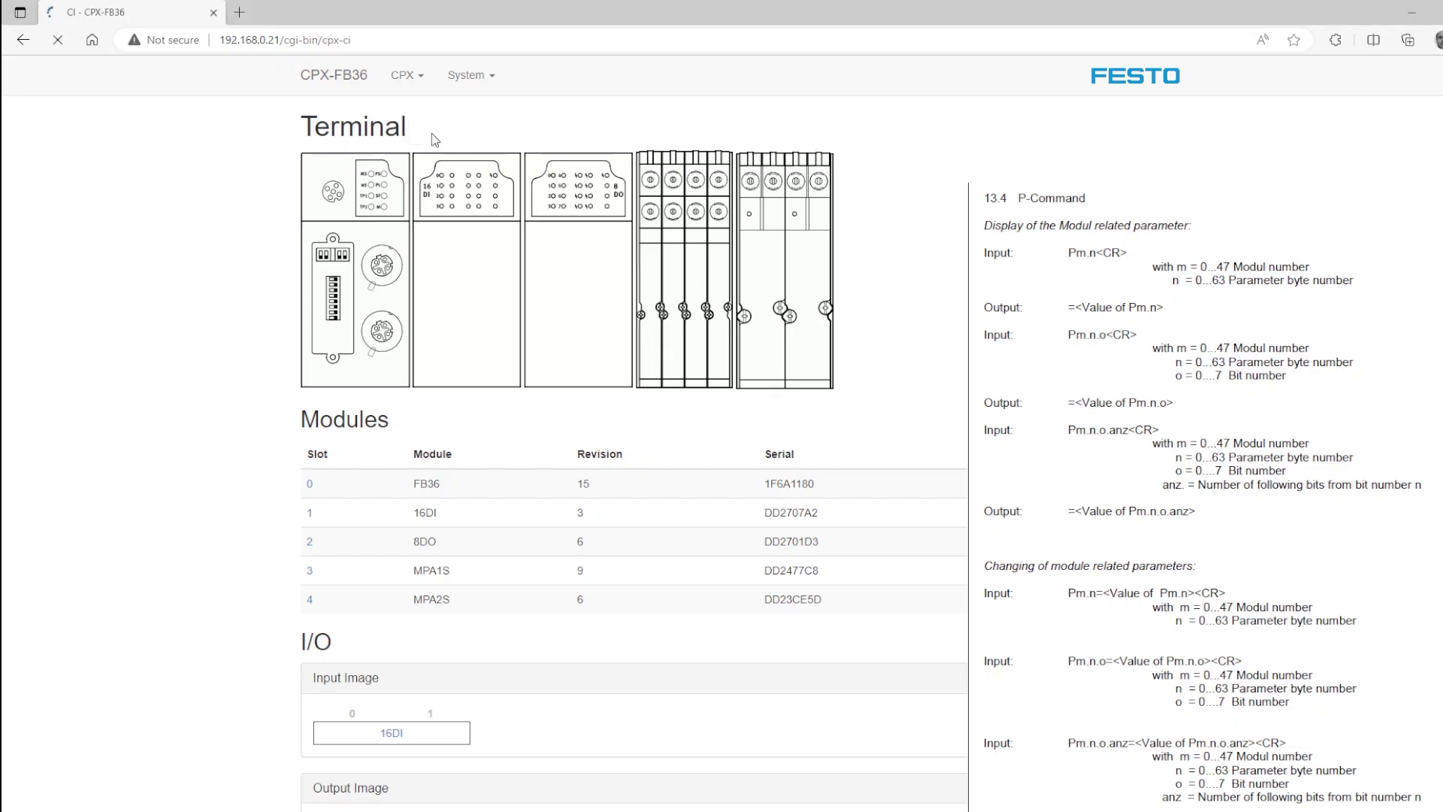
left_click(460, 181)
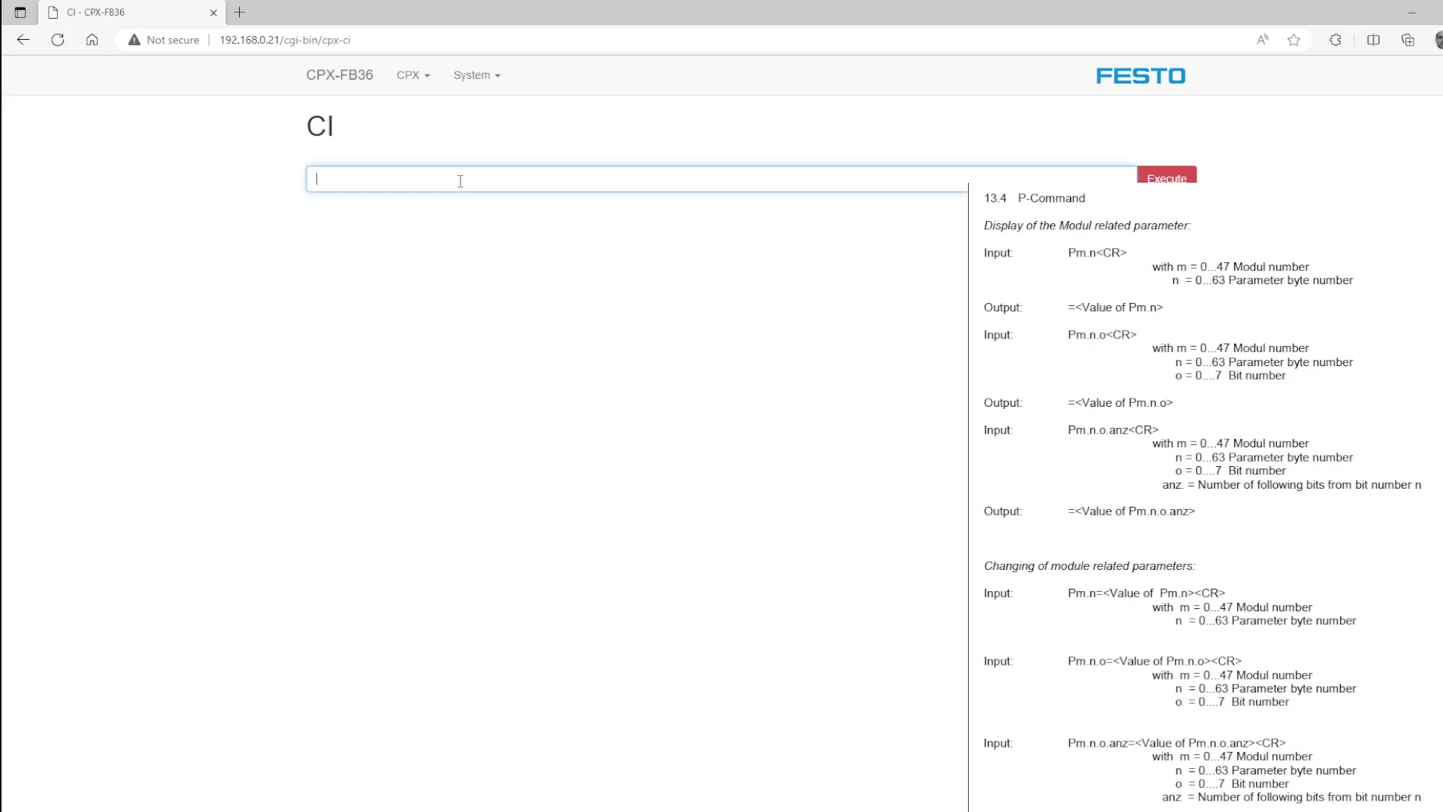
type("P")
type("0.14")
type("=25")
key("Return")
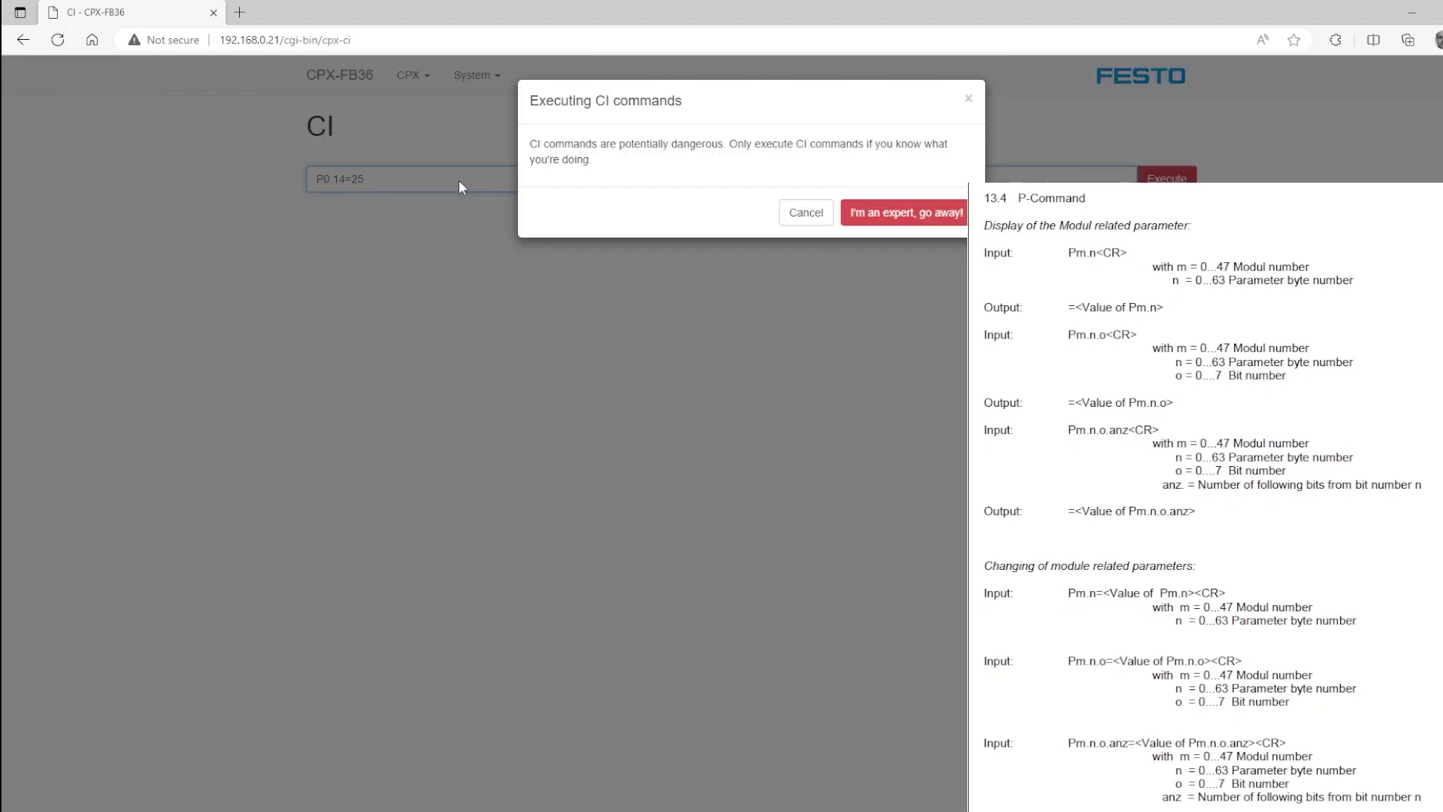
left_click(868, 217)
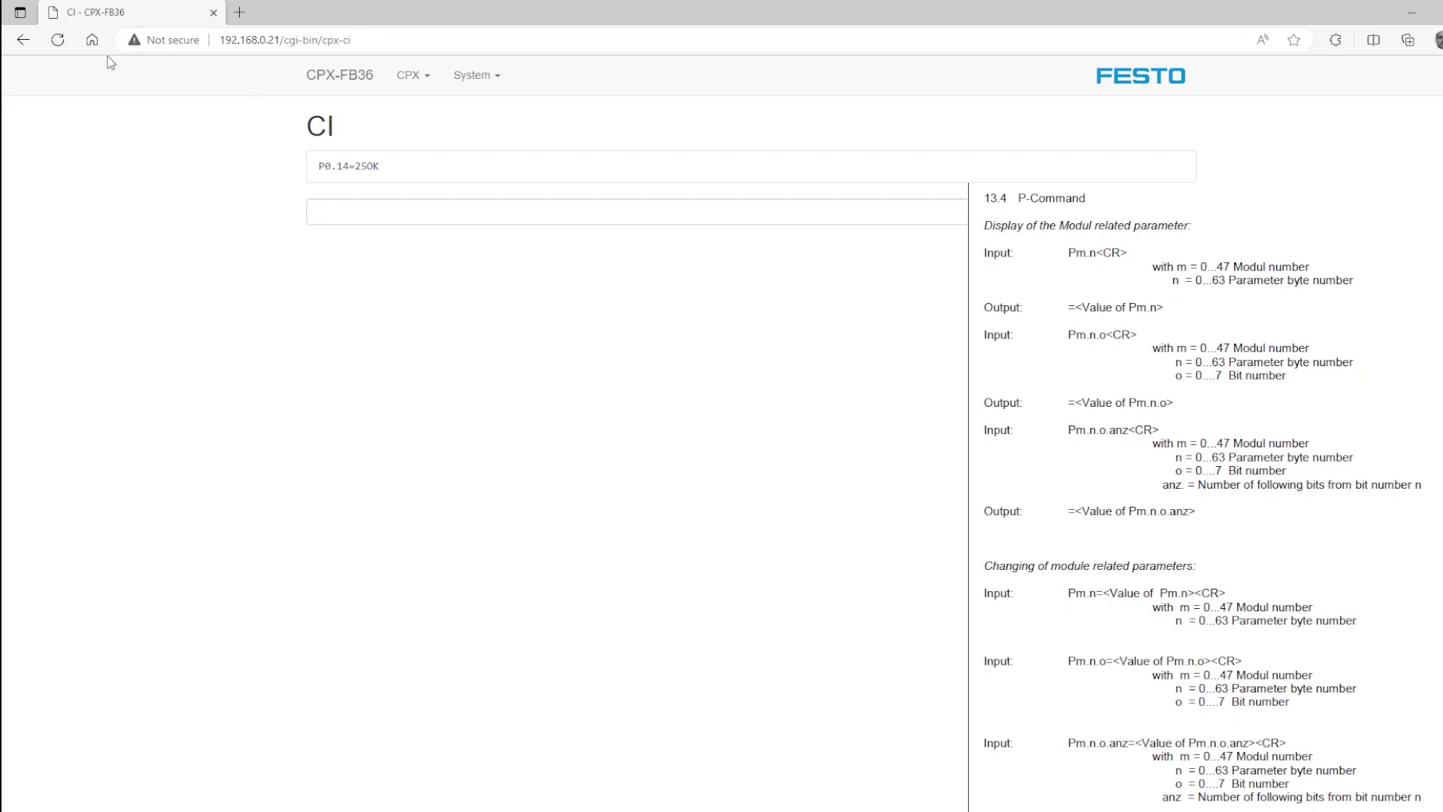
left_click(270, 44)
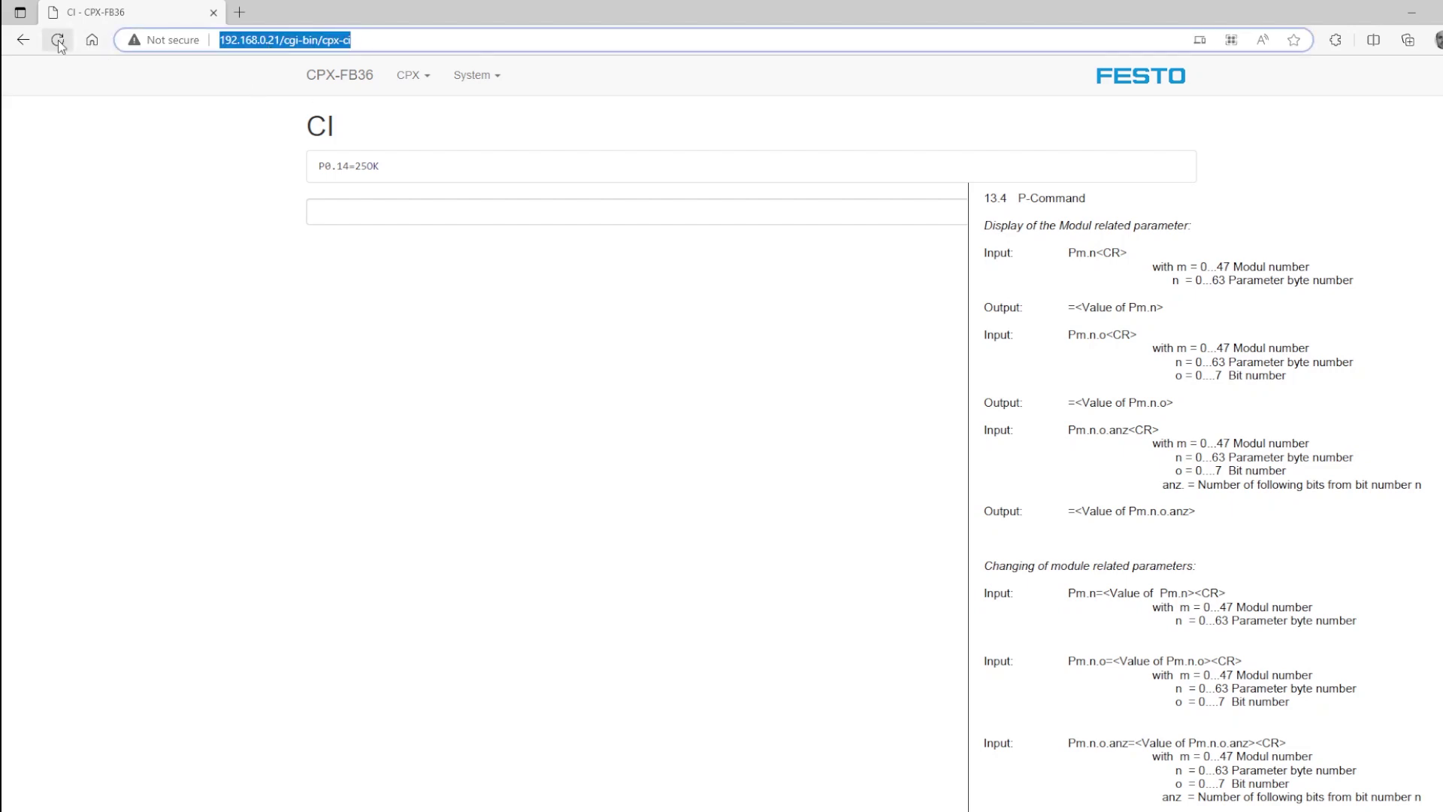
Step: Reload and reconnect to the terminal at 192.168.0.25
left_click(58, 41)
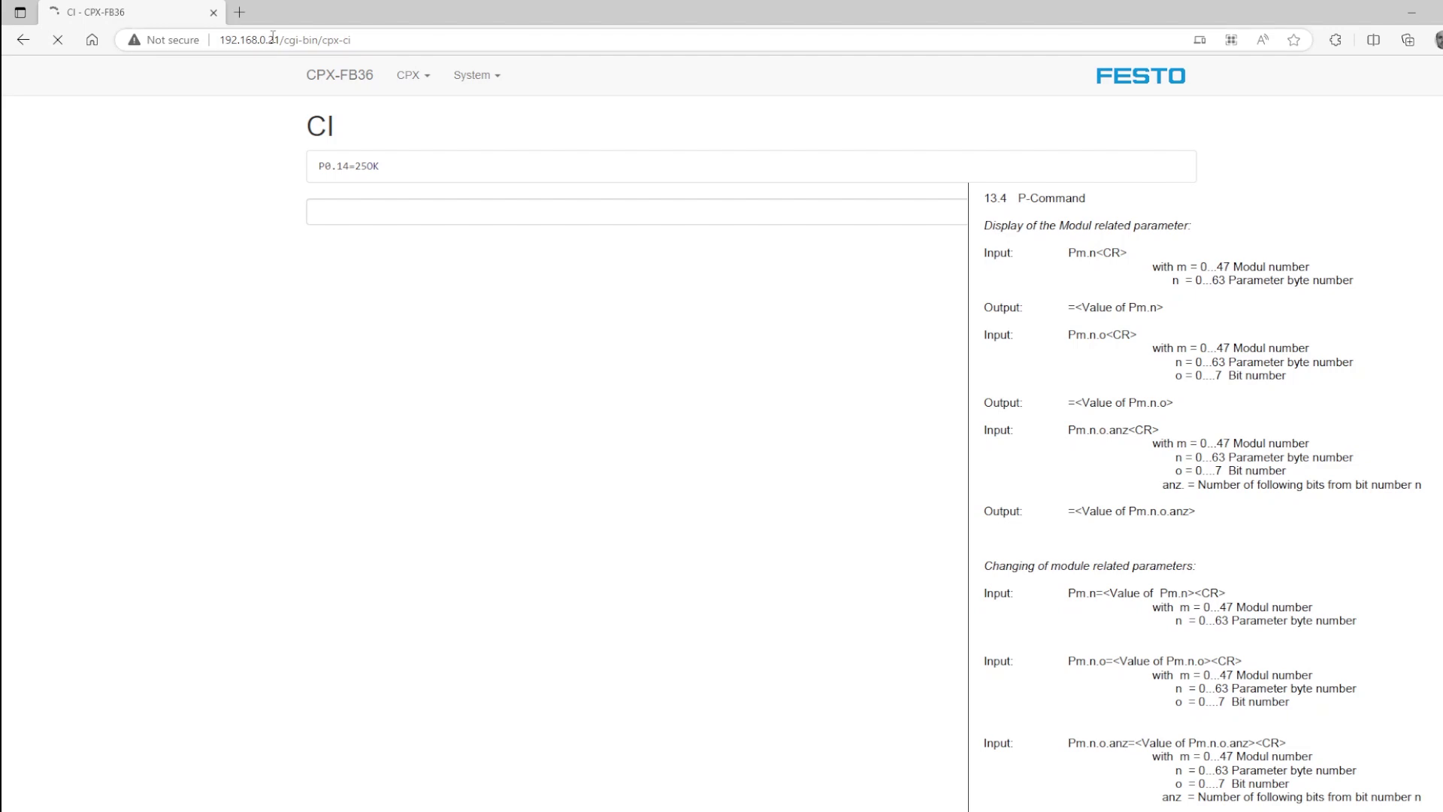
left_click(276, 44)
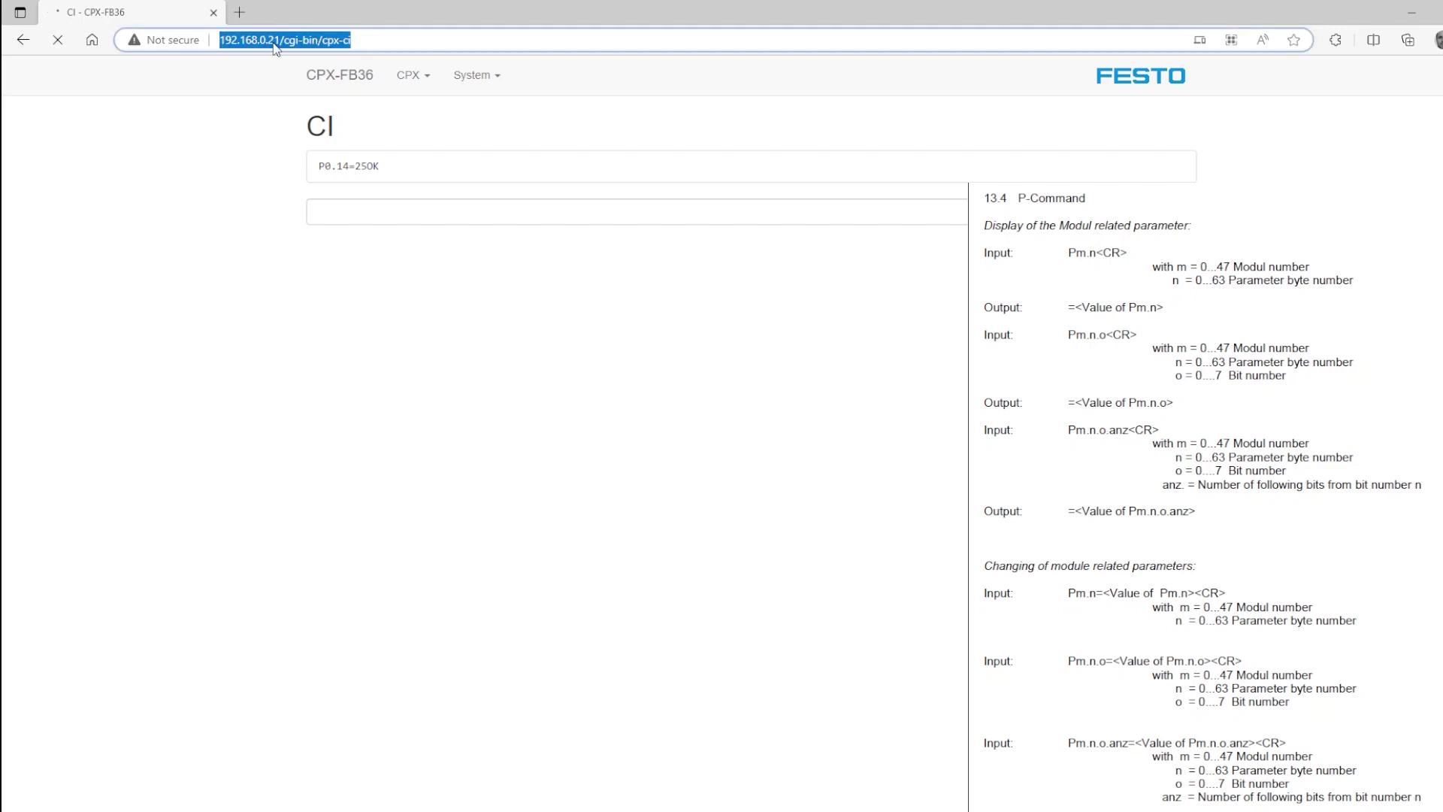
left_click_drag(277, 41, 352, 41)
type("5")
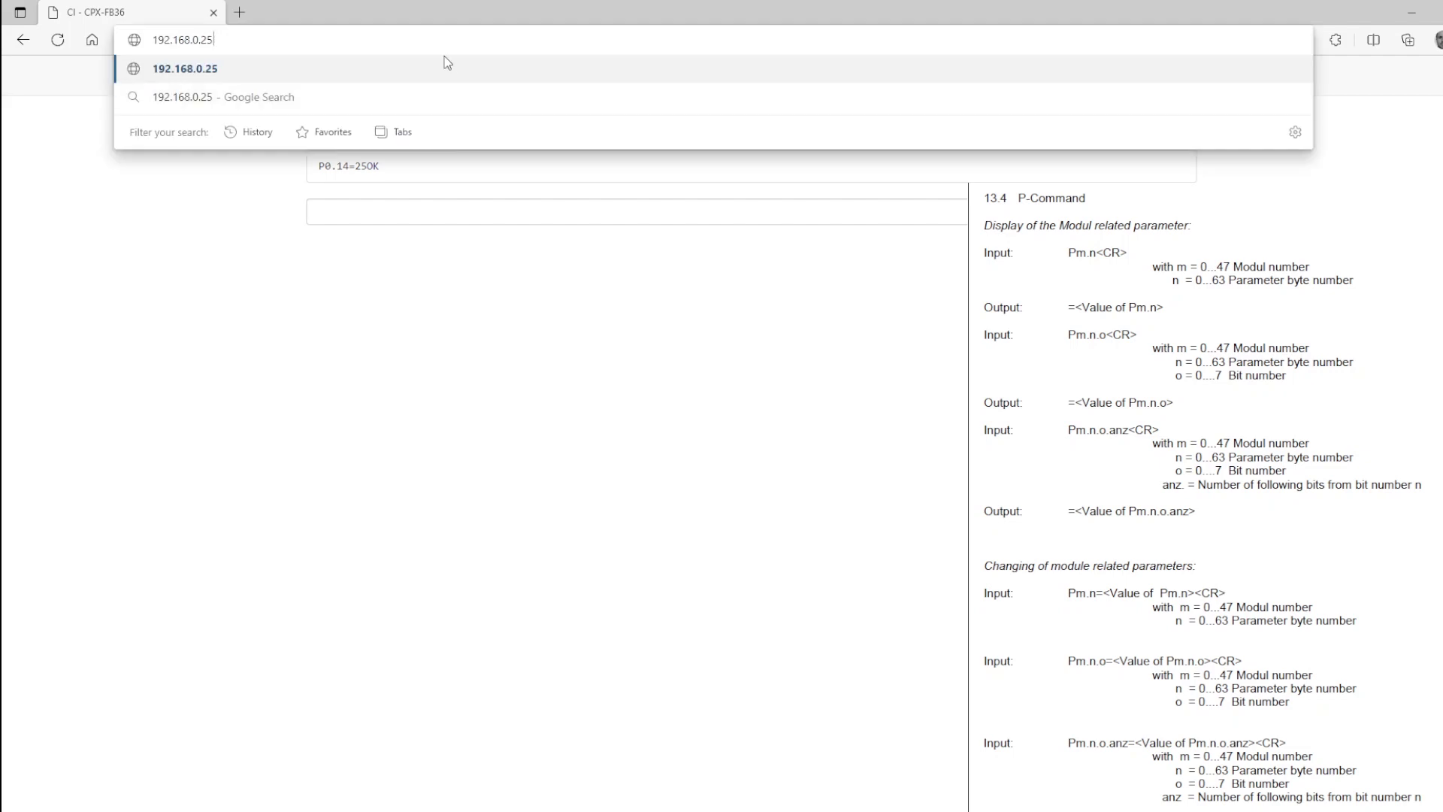
key("Return")
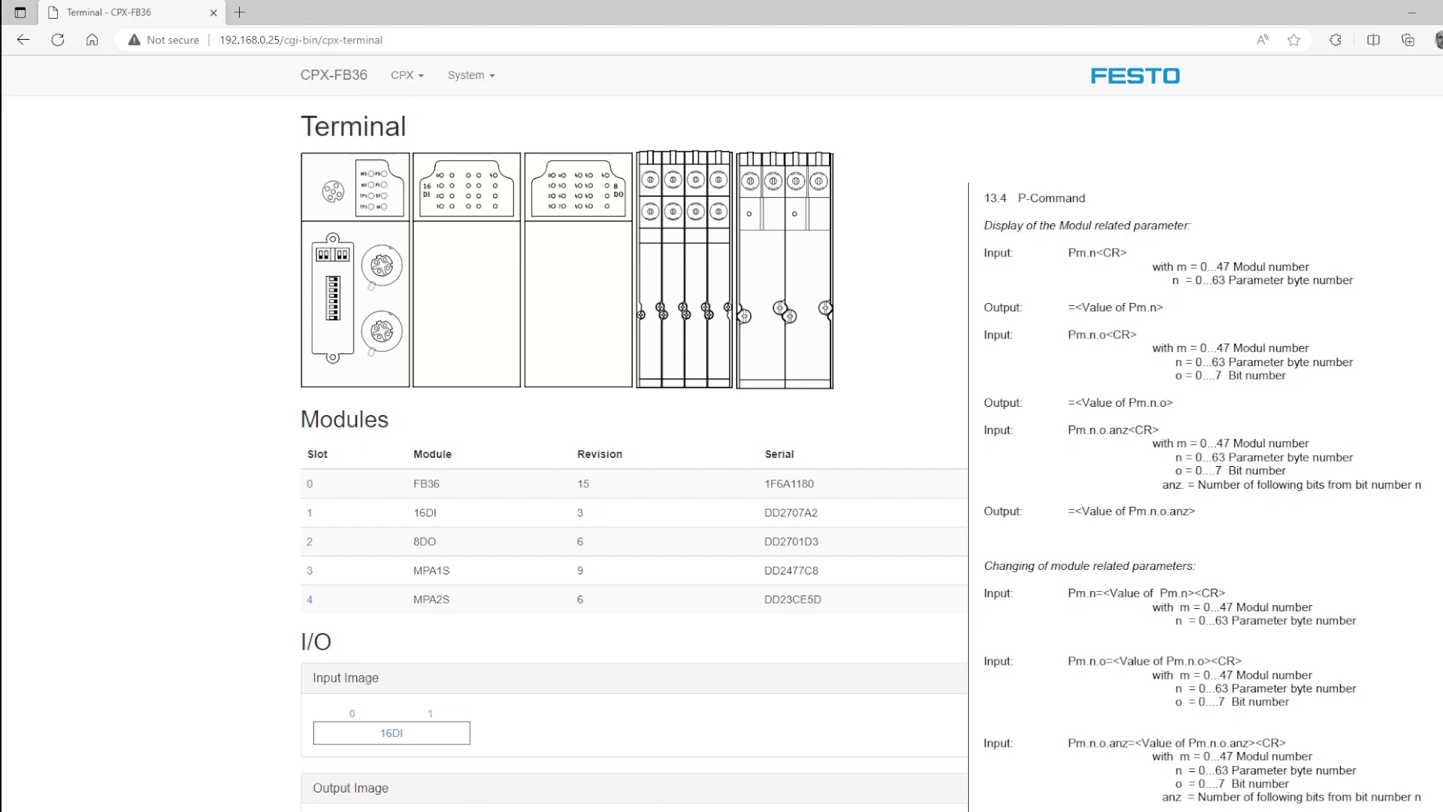
Step: Show System Information, listing IP 192.168.0.25 and gateway 192.168.0.21
left_click(412, 76)
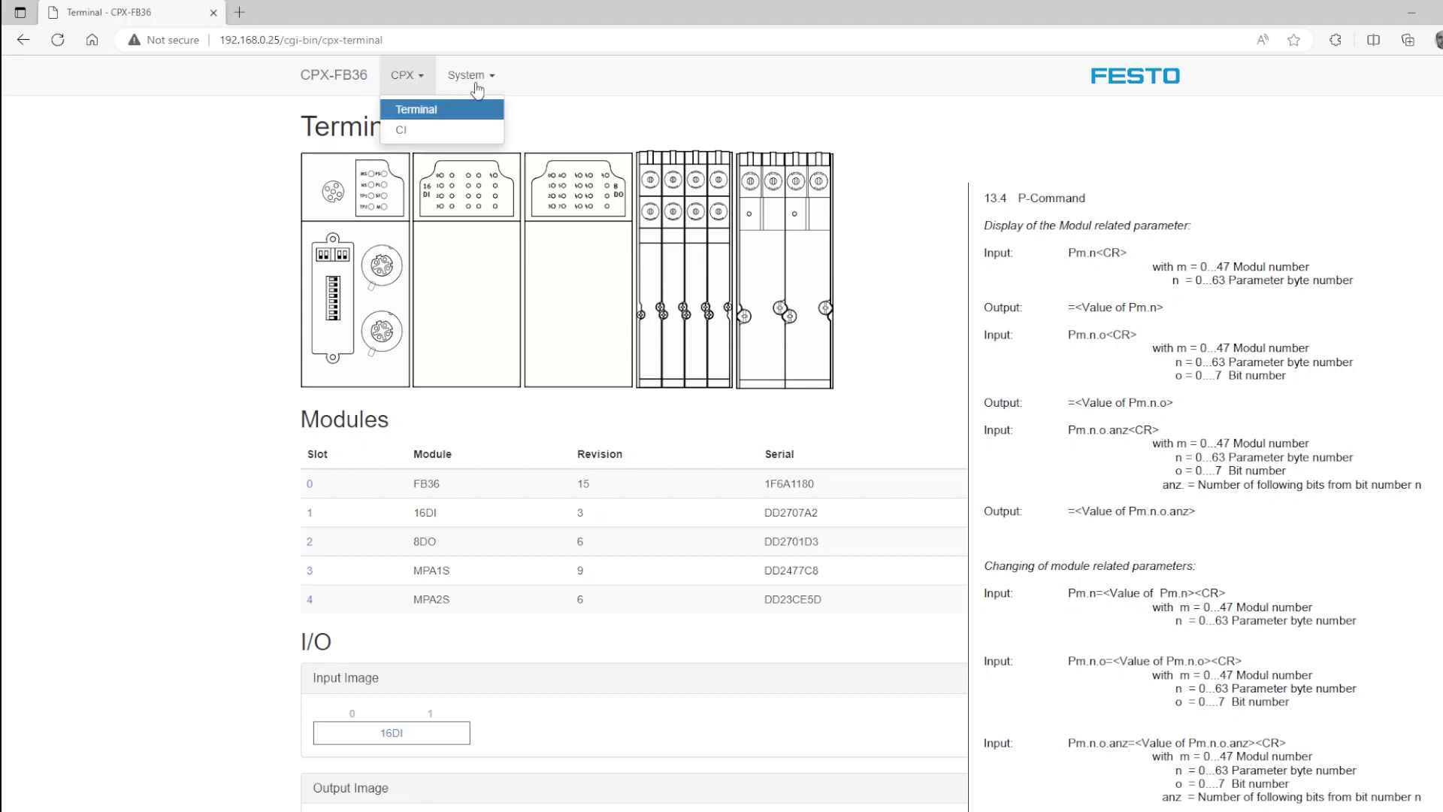
left_click(473, 81)
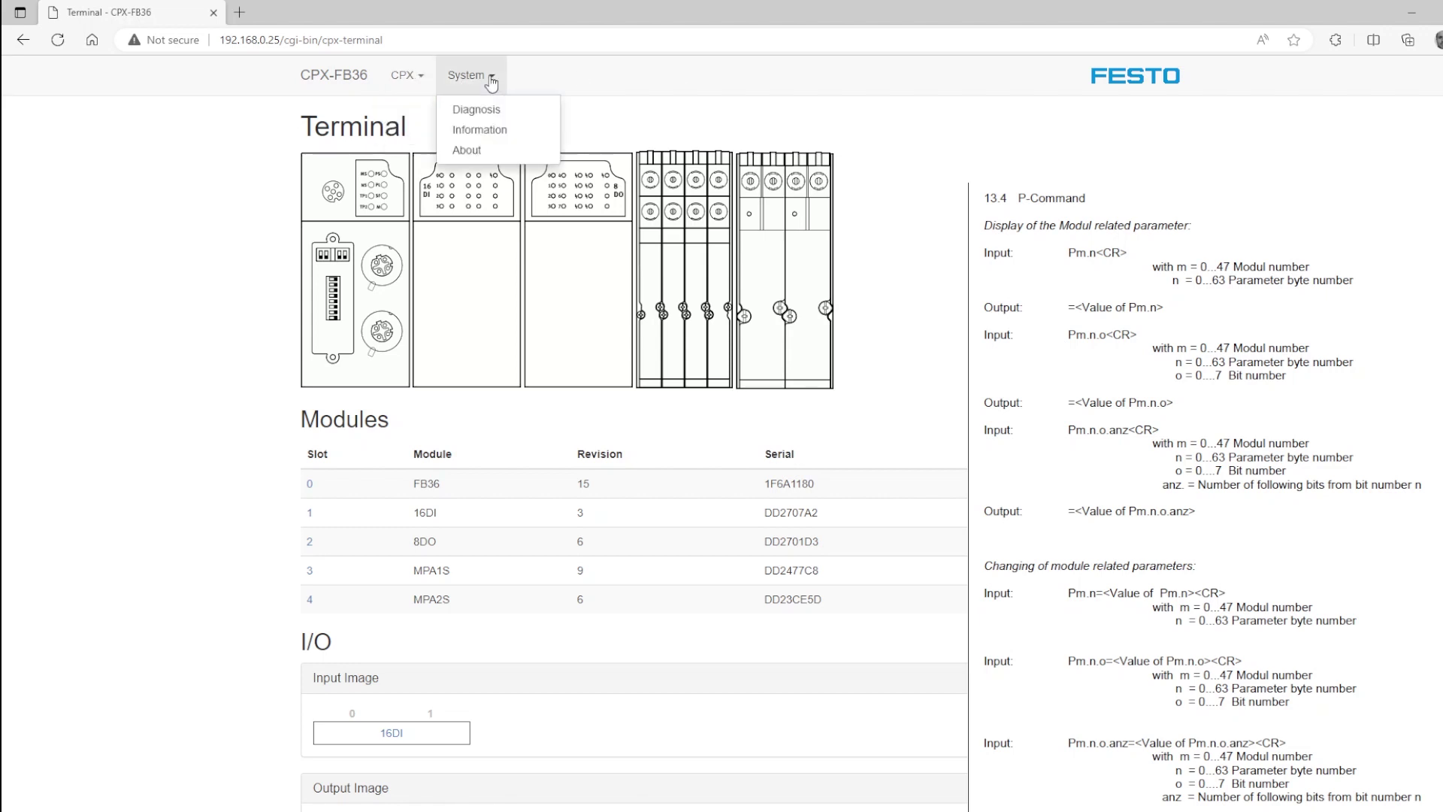
left_click(481, 132)
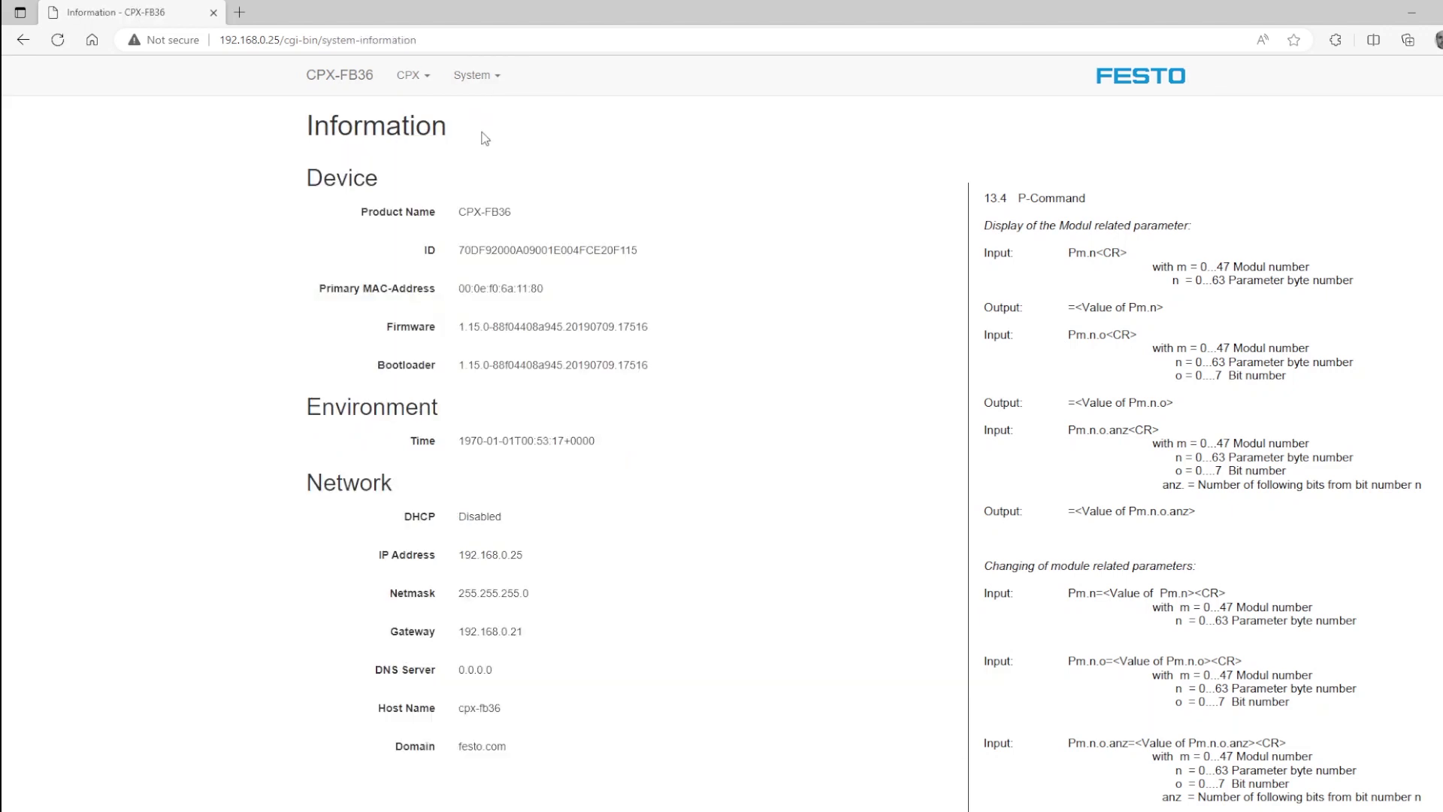